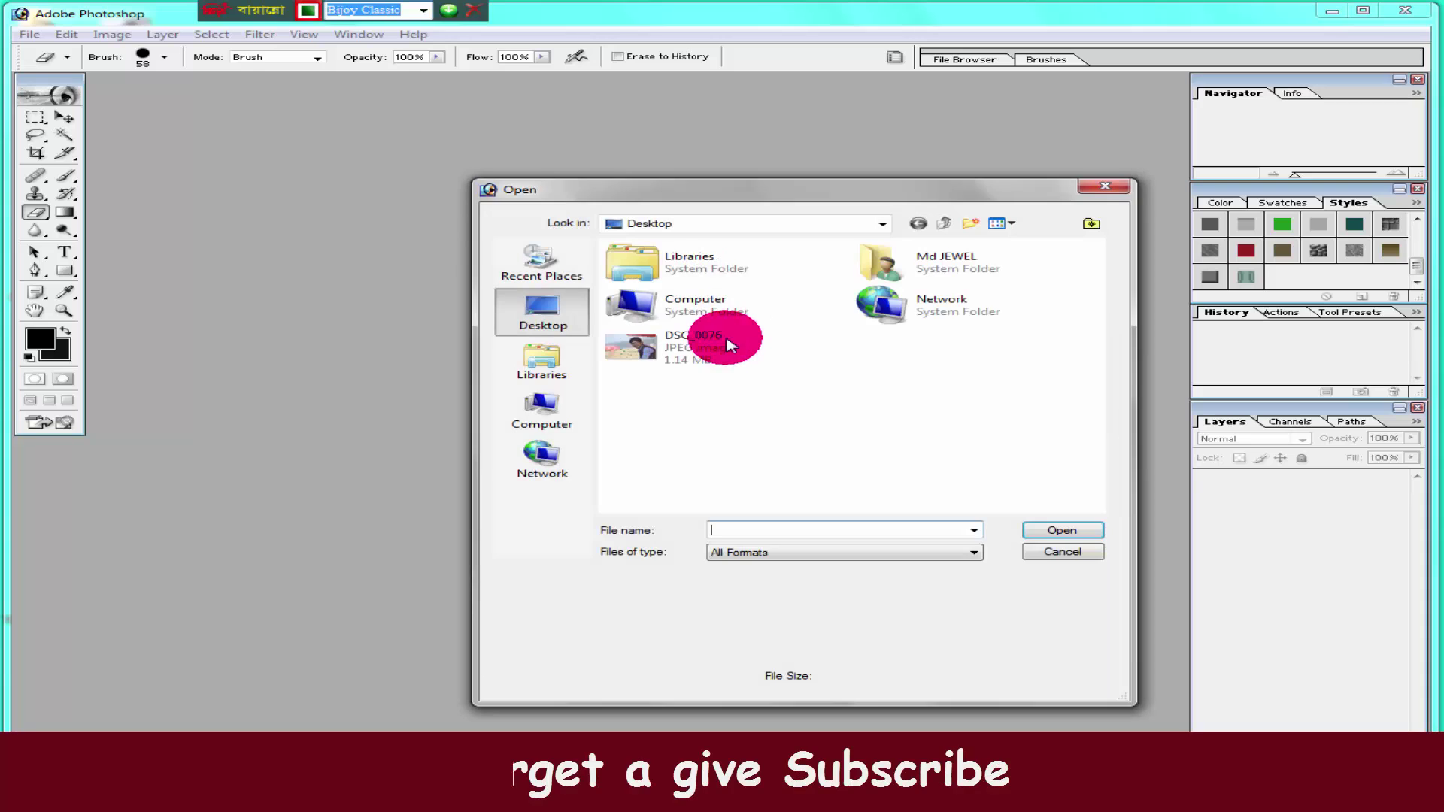
Open the DSC_0076 JPEG from the Desktop and move its image window toward the middle of the workspace
{"action": "left_click", "coordinate": [663, 338]}
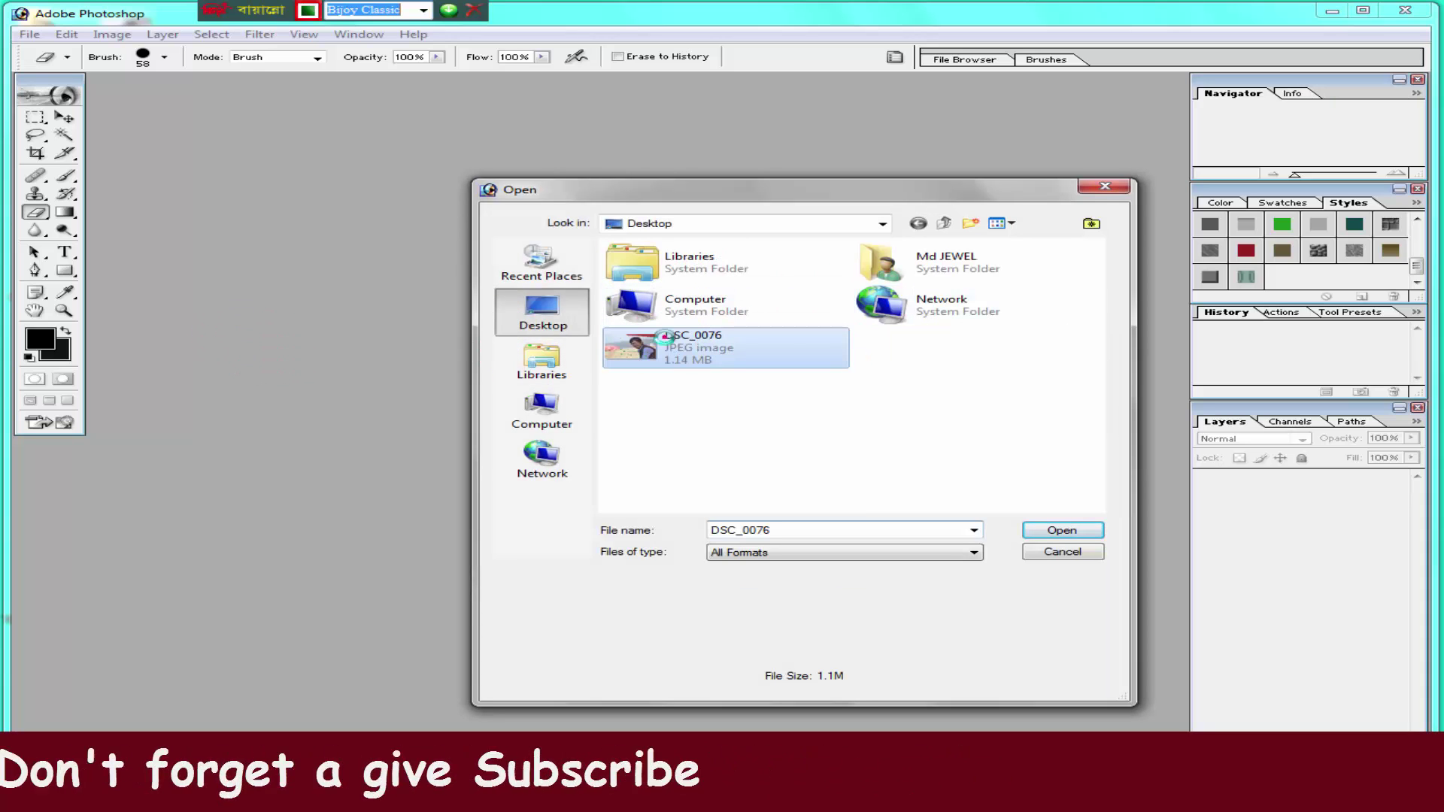
{"action": "left_click", "coordinate": [1057, 531]}
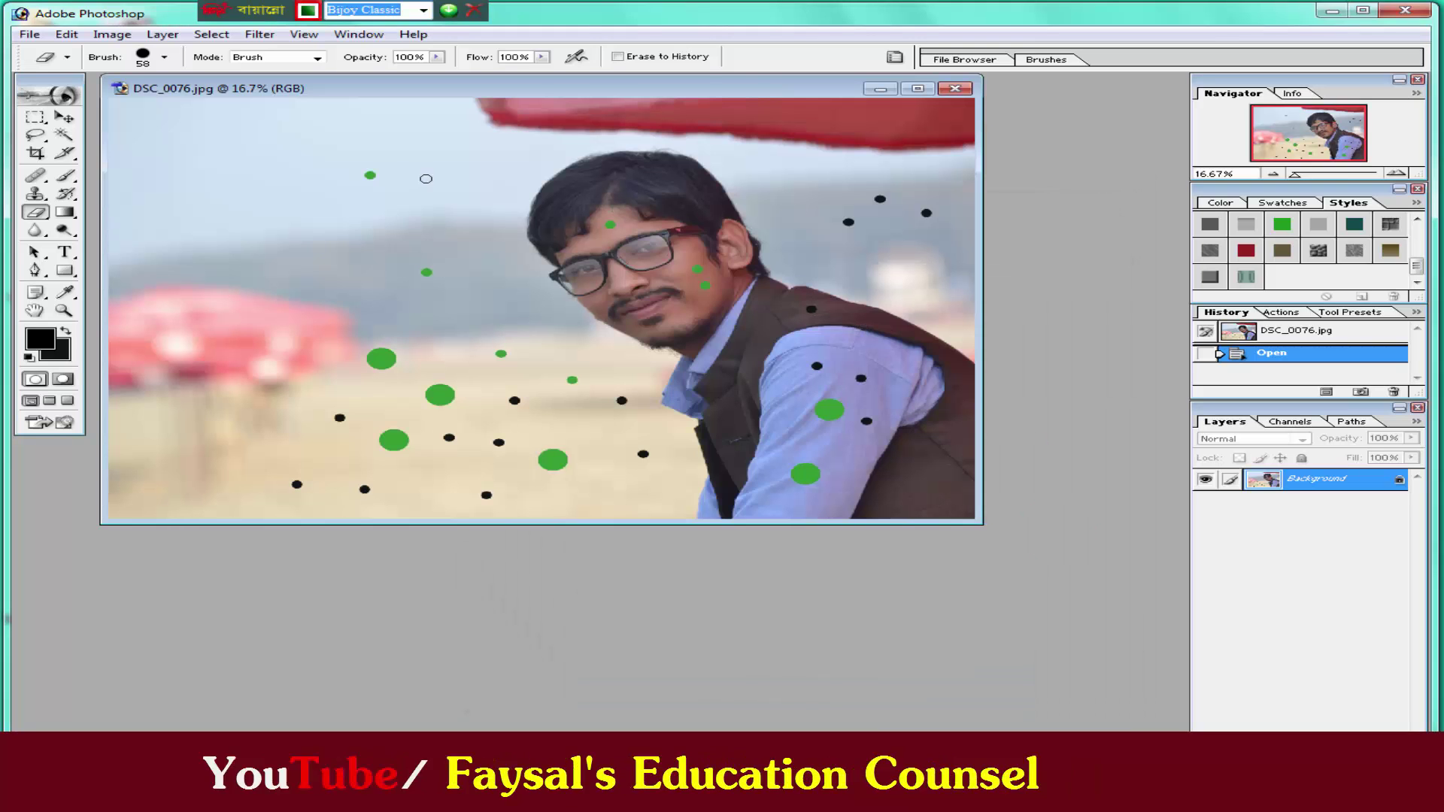
{"action": "left_click_drag", "start_coordinate": [726, 89], "coordinate": [815, 124]}
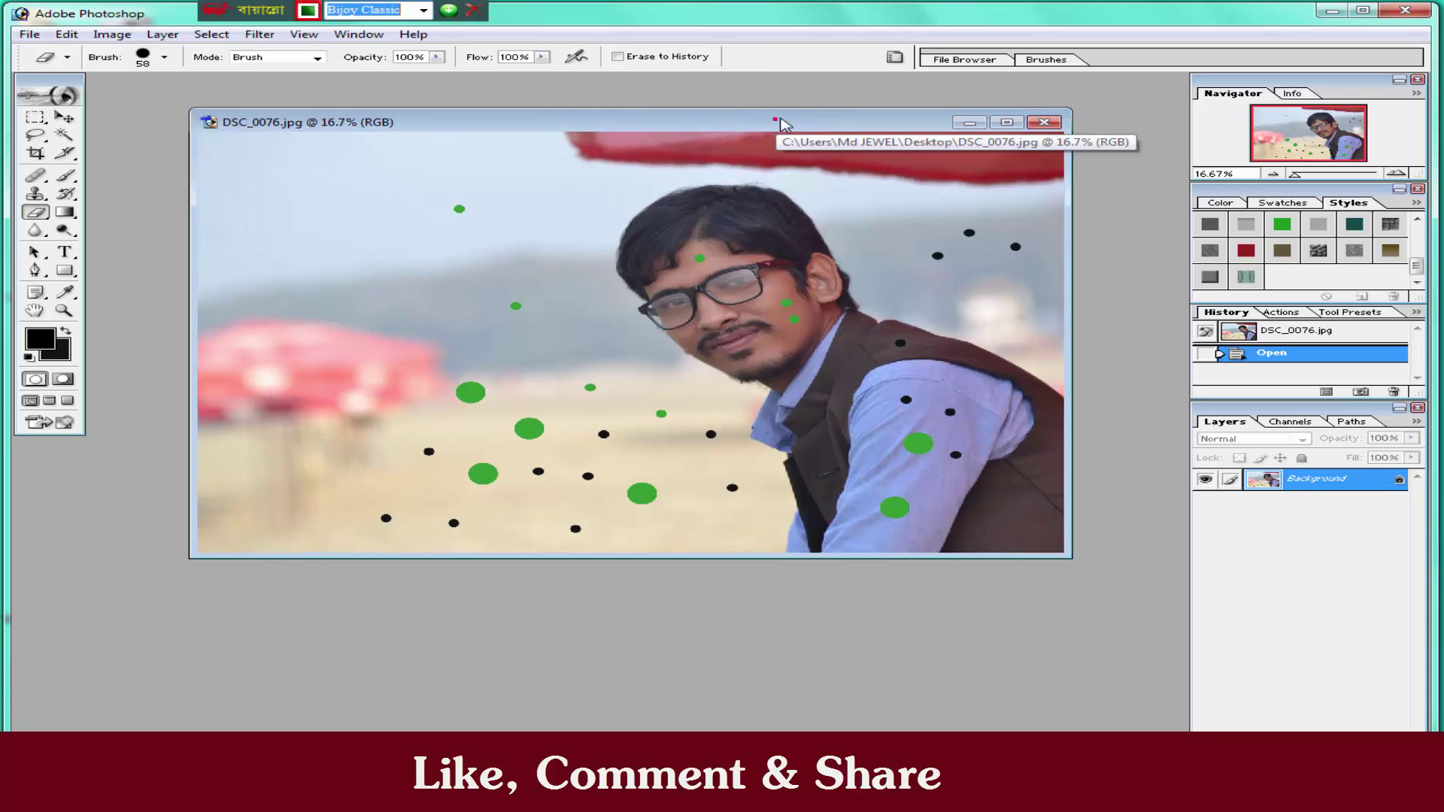
{"action": "left_click_drag", "start_coordinate": [780, 123], "coordinate": [799, 112]}
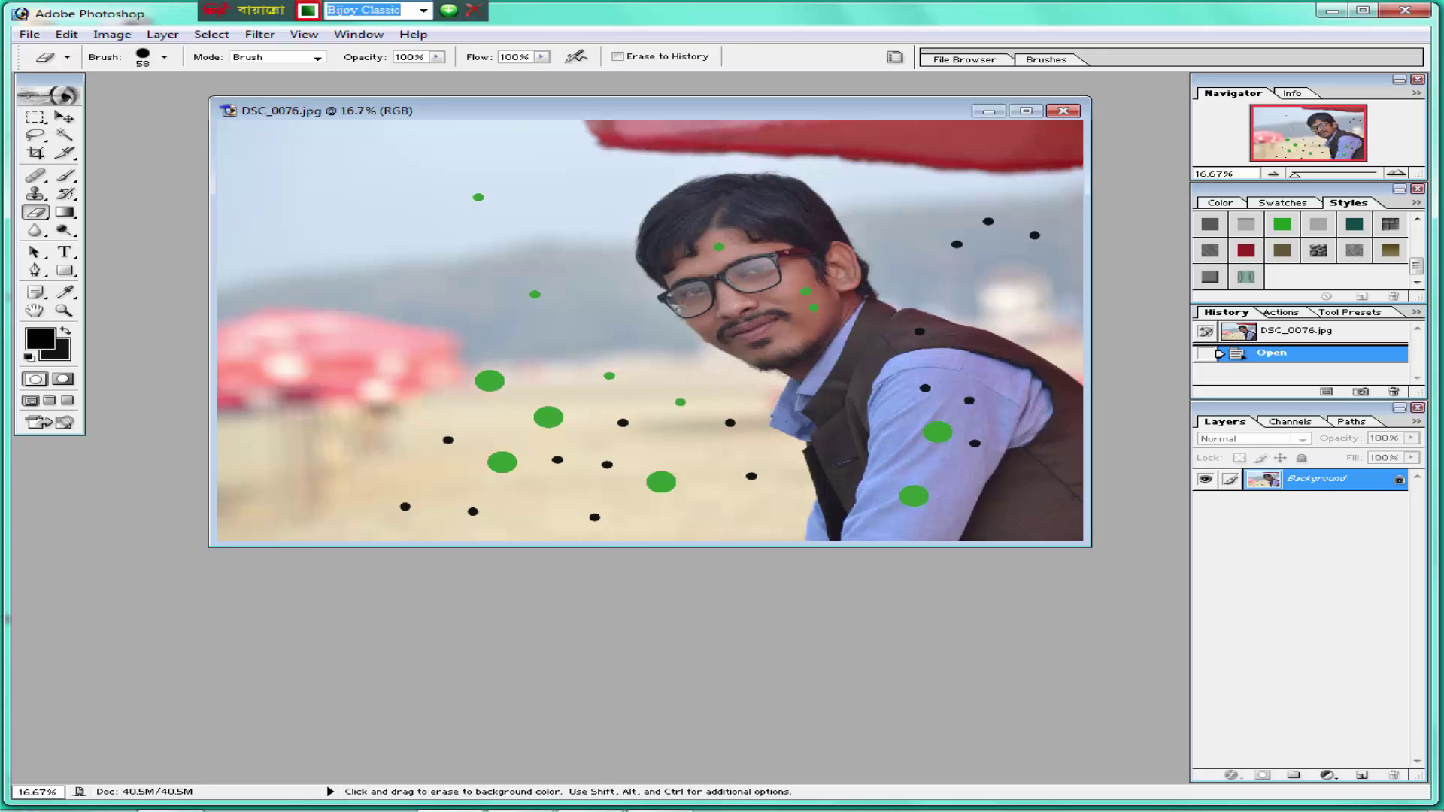
Choose the Clone Stamp tool and set its brush's master diameter to 122 px
{"action": "left_click", "coordinate": [35, 194]}
{"action": "left_click", "coordinate": [35, 194]}
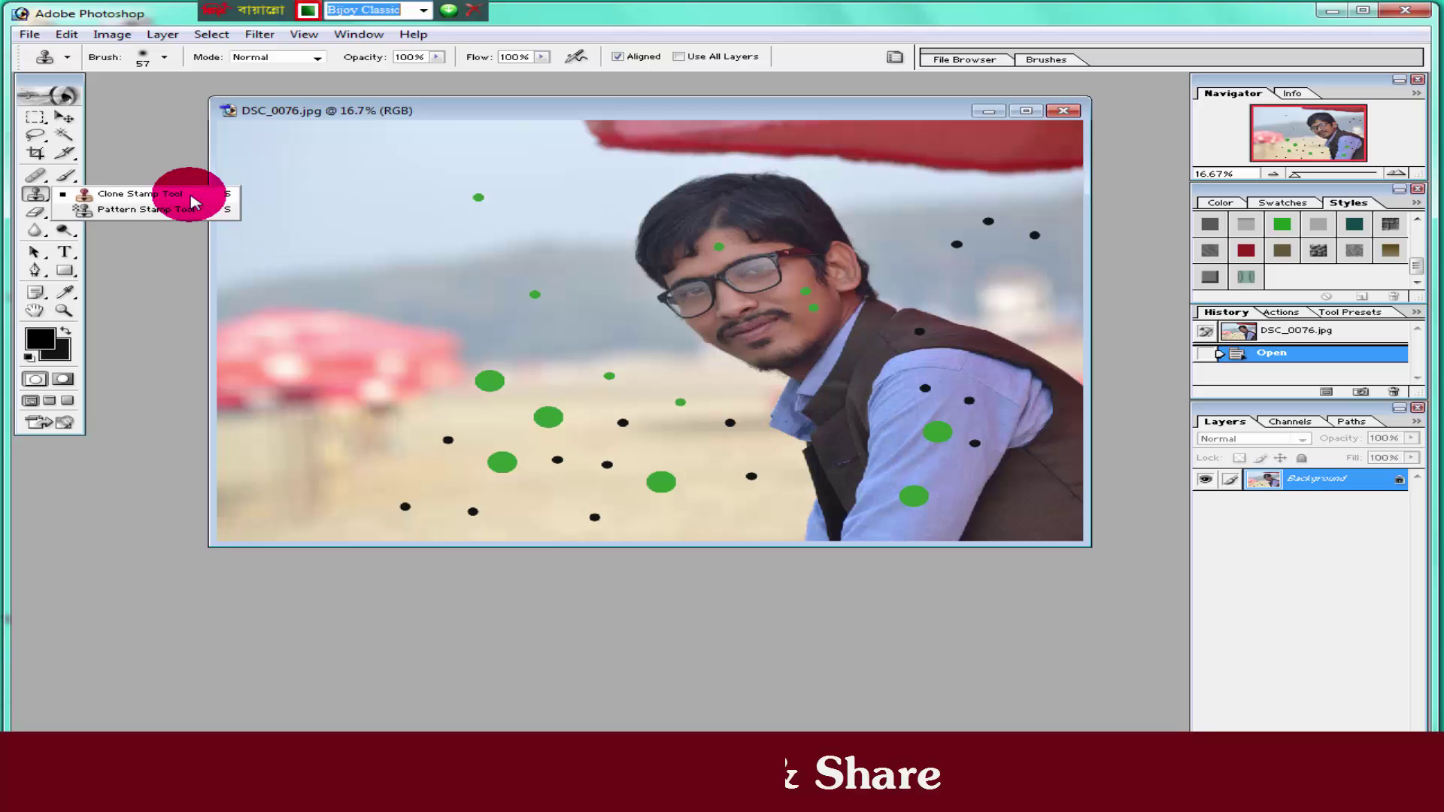
{"action": "left_click", "coordinate": [84, 194]}
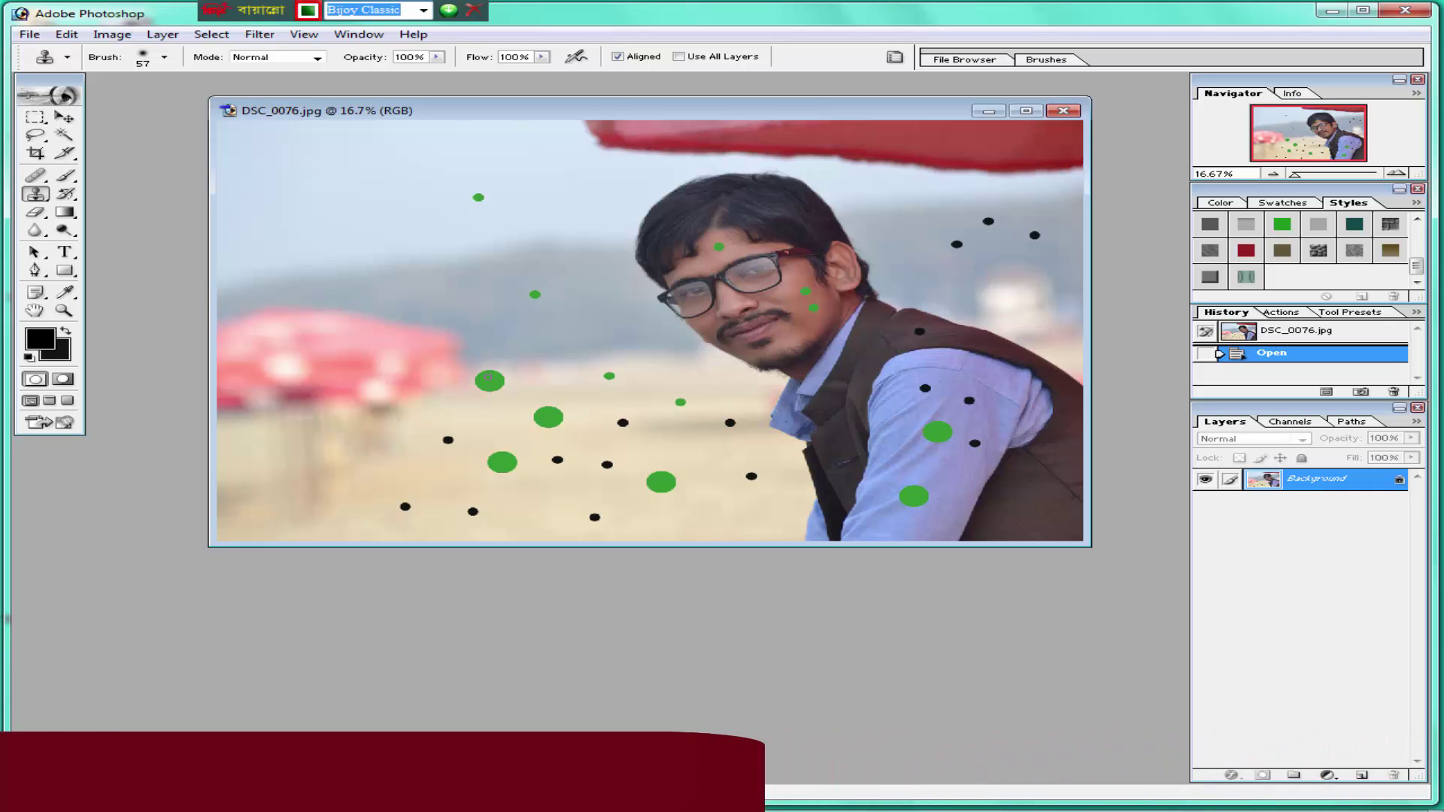
{"action": "right_click", "coordinate": [512, 182]}
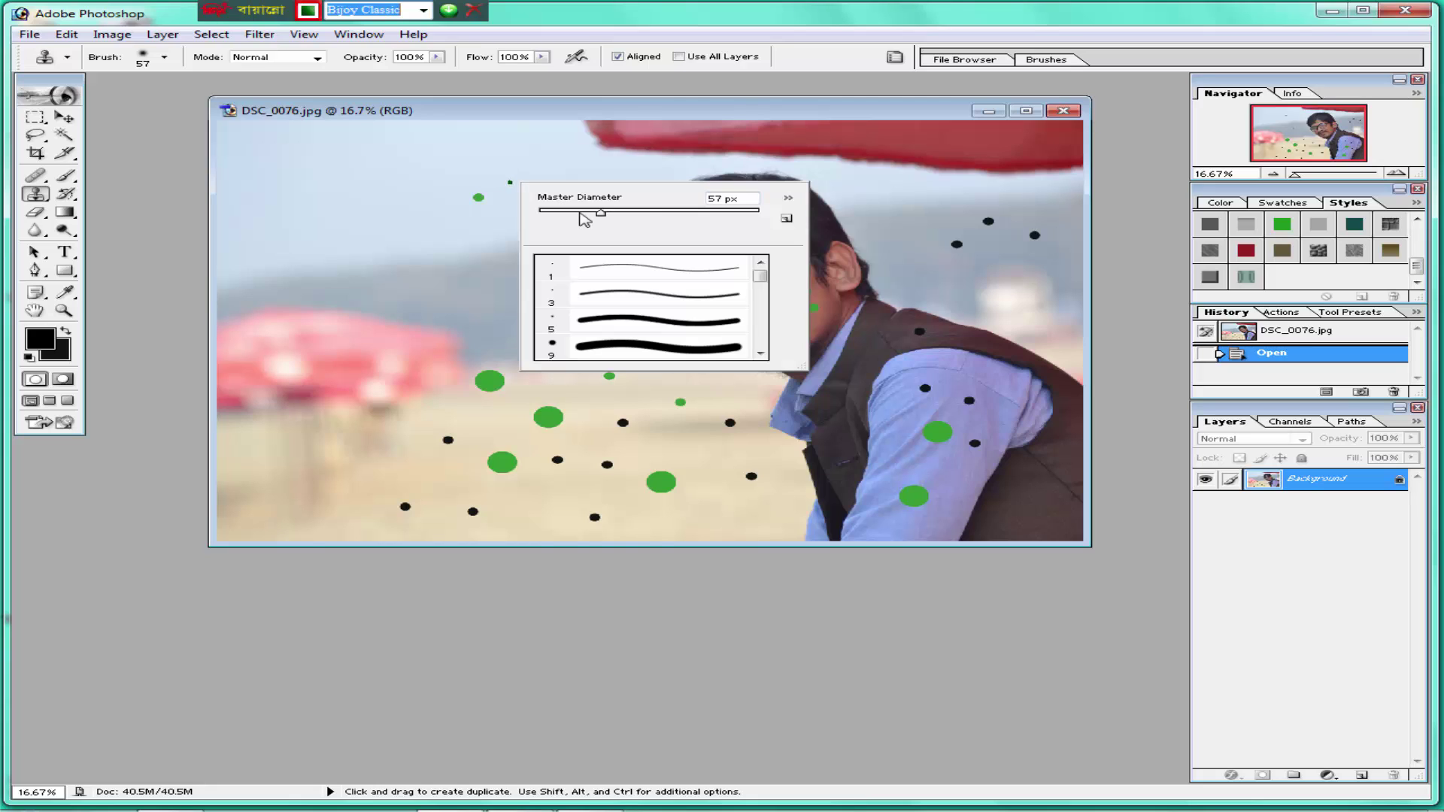
{"action": "left_click_drag", "start_coordinate": [602, 214], "coordinate": [665, 218]}
{"action": "left_click", "coordinate": [495, 184]}
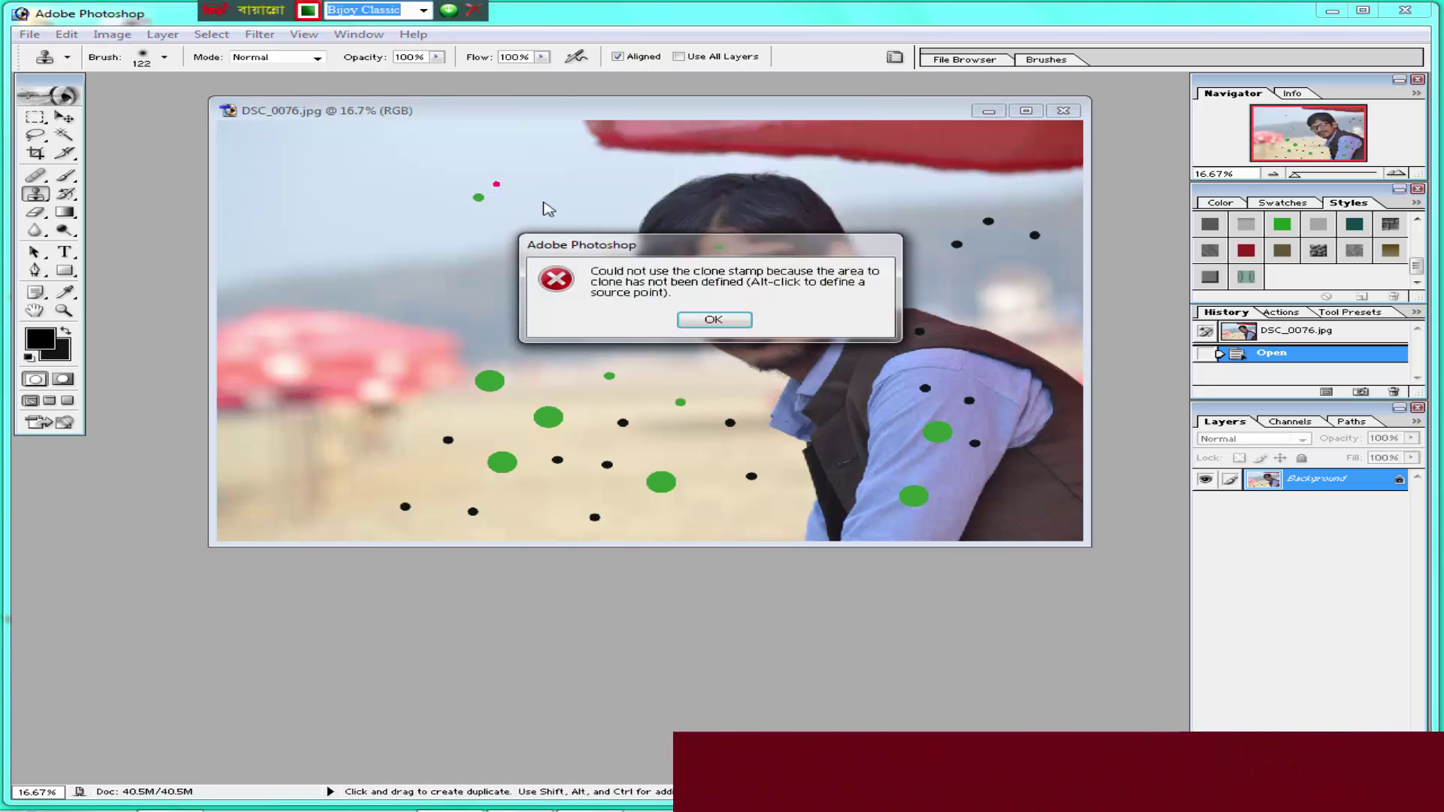
{"action": "left_click", "coordinate": [686, 318]}
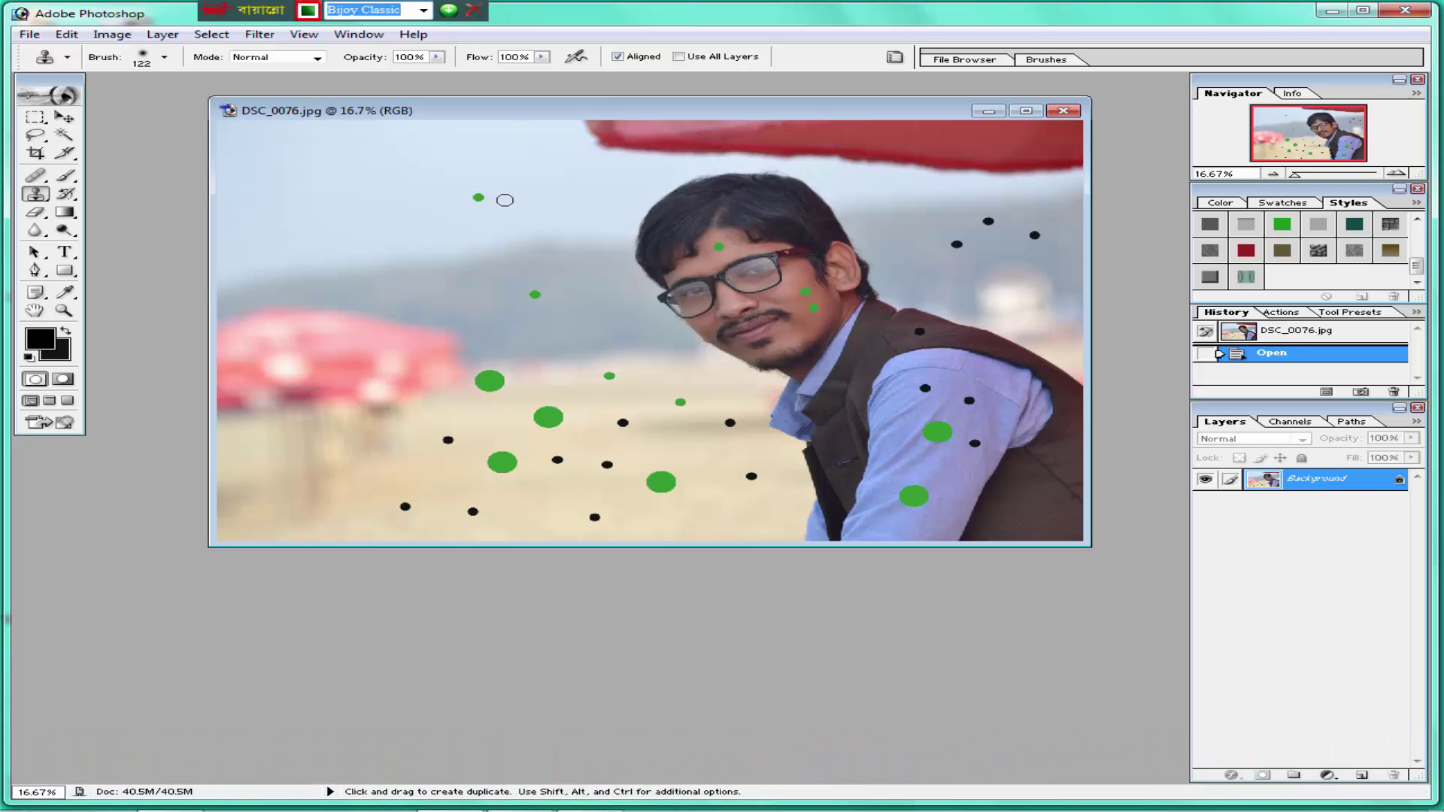
Sample clean sky beside the upper green dot and clone it over that dot
{"action": "left_click", "coordinate": [505, 200], "text": "alt"}
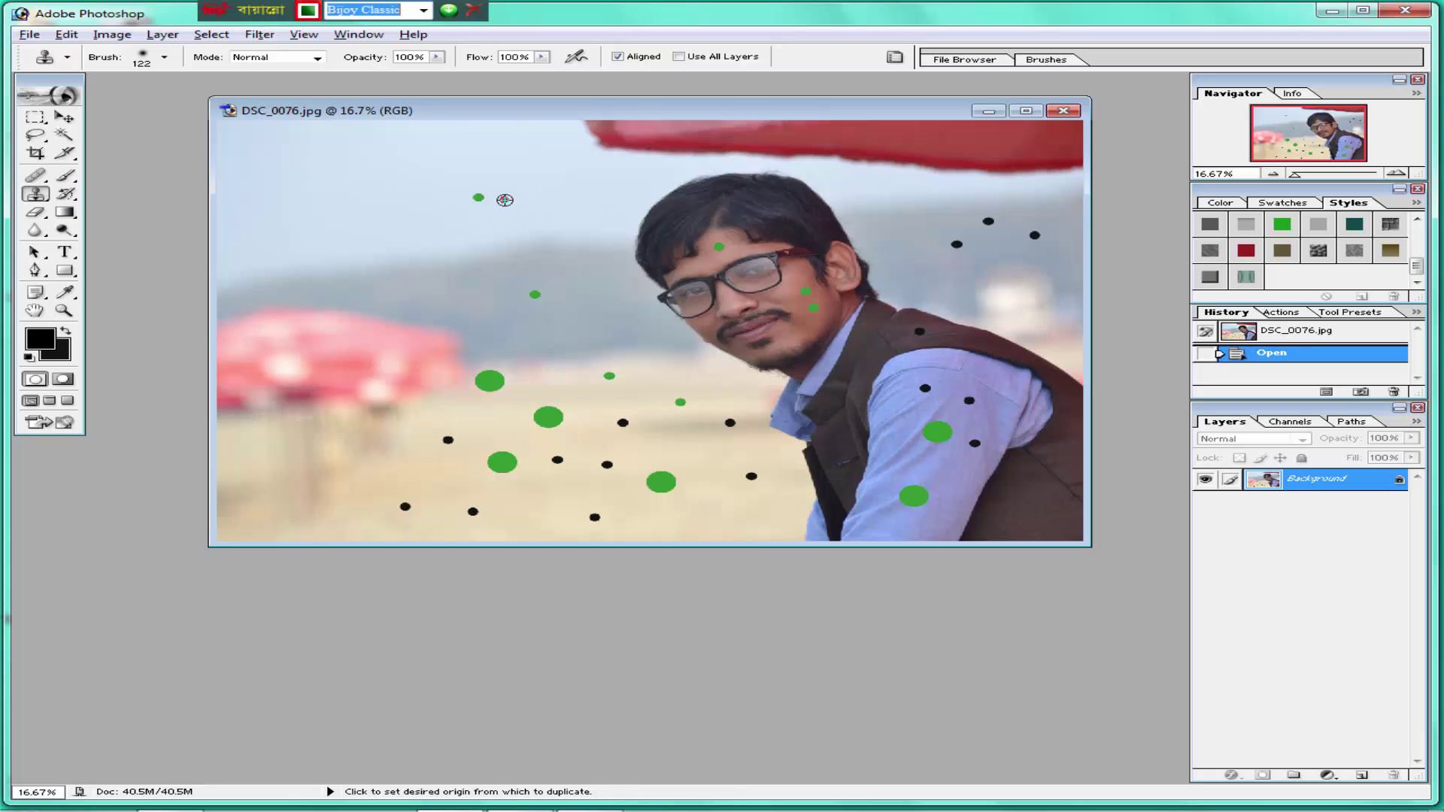
{"action": "left_click", "coordinate": [505, 200], "text": "alt"}
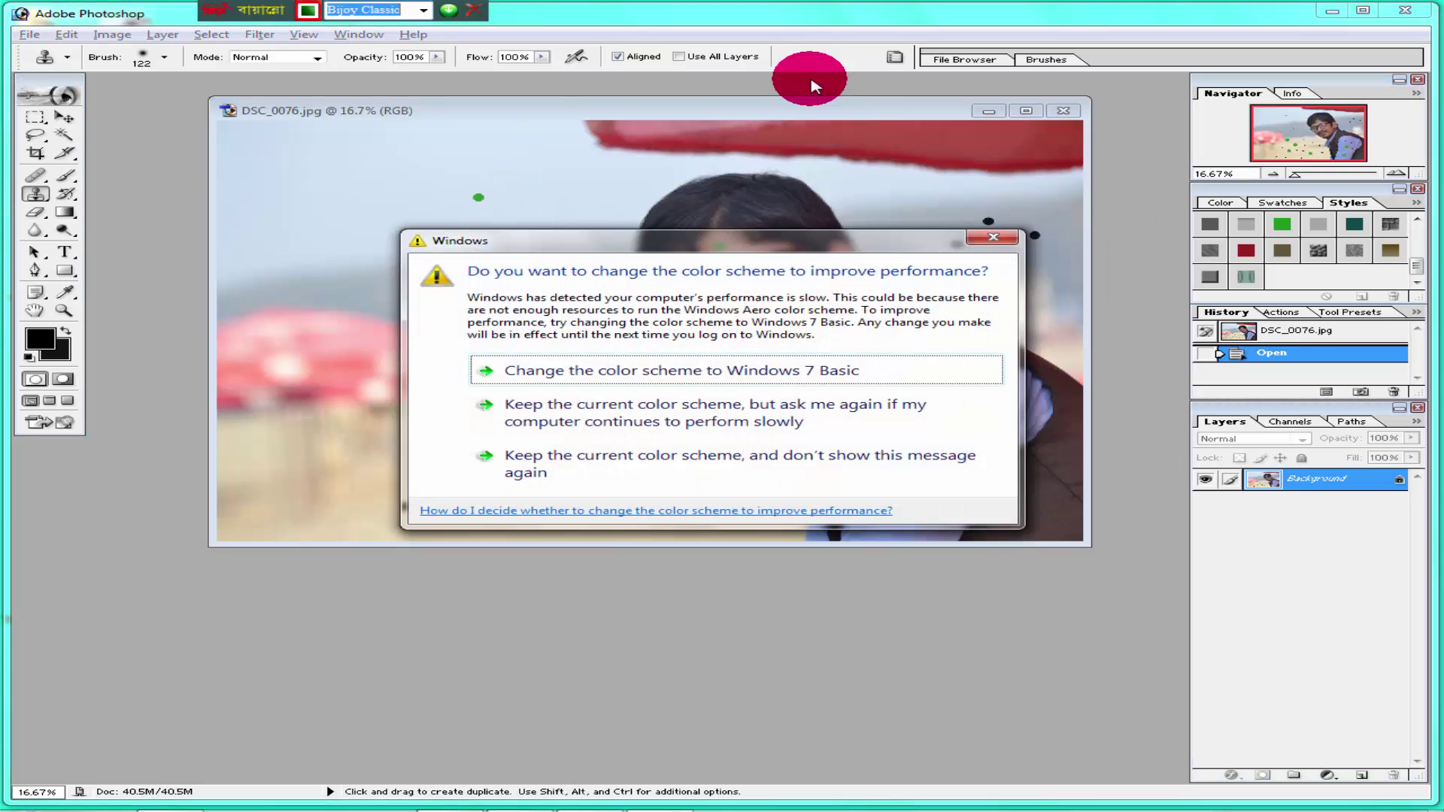
{"action": "left_click", "coordinate": [760, 95]}
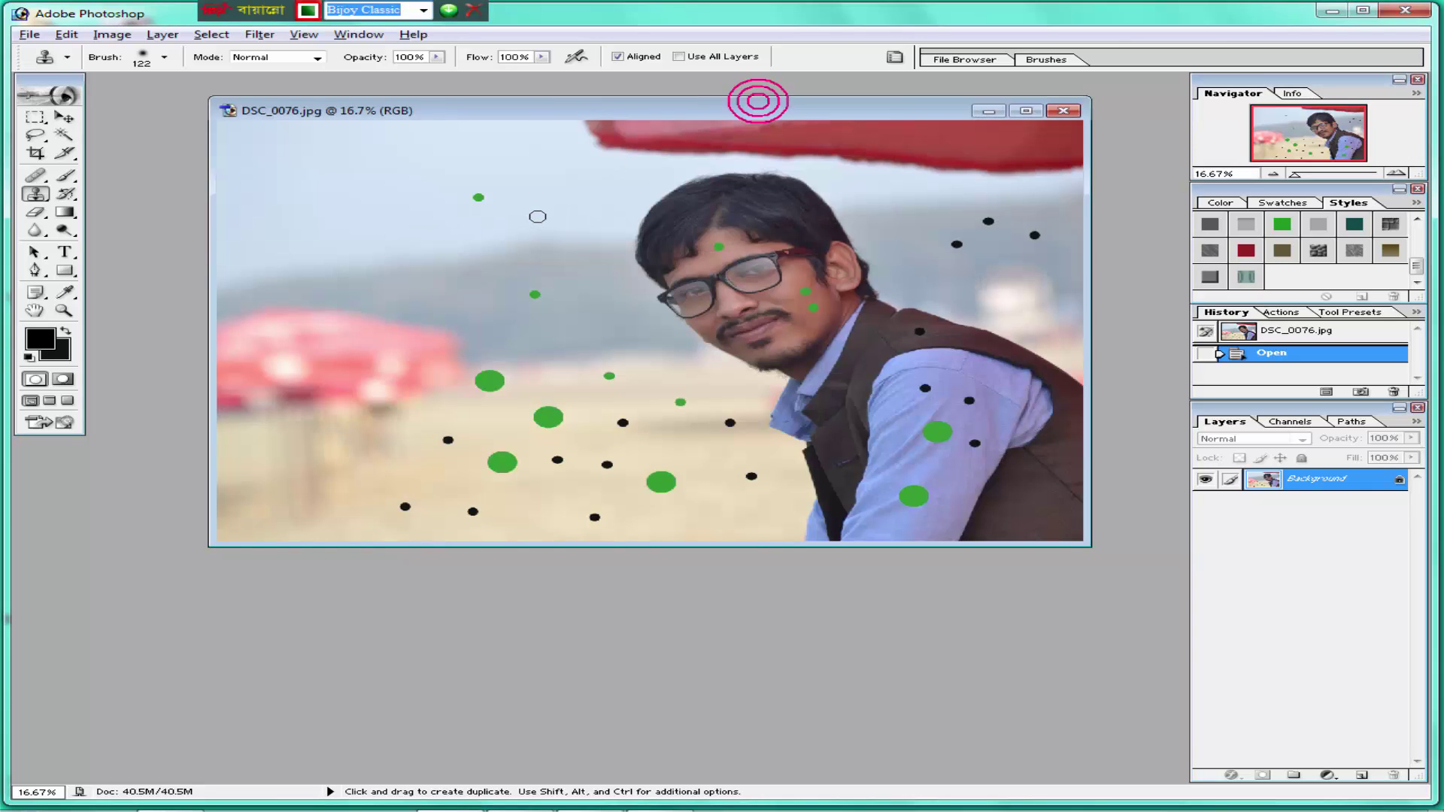
{"action": "left_click", "coordinate": [520, 194], "text": "alt"}
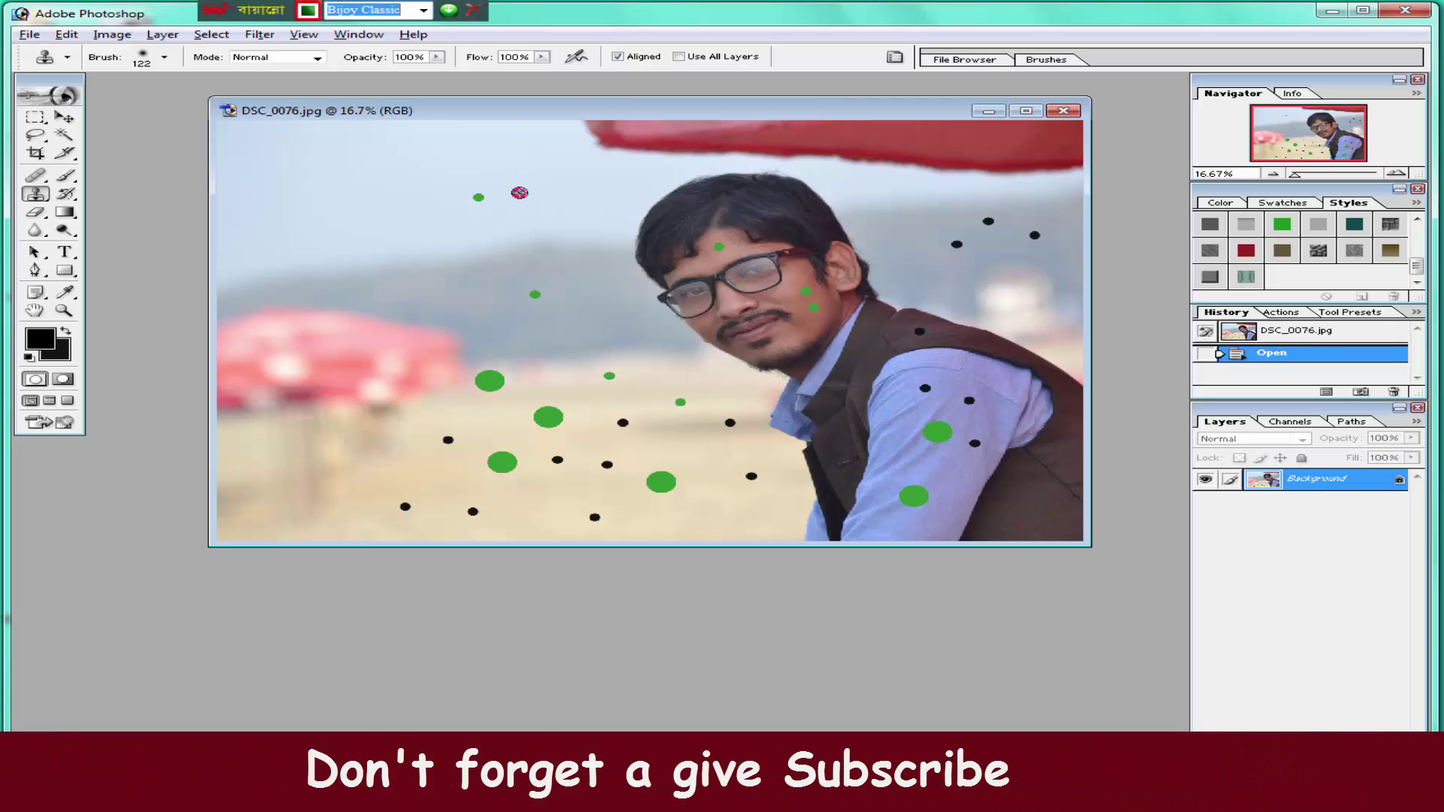
{"action": "left_click", "coordinate": [520, 193], "text": "alt"}
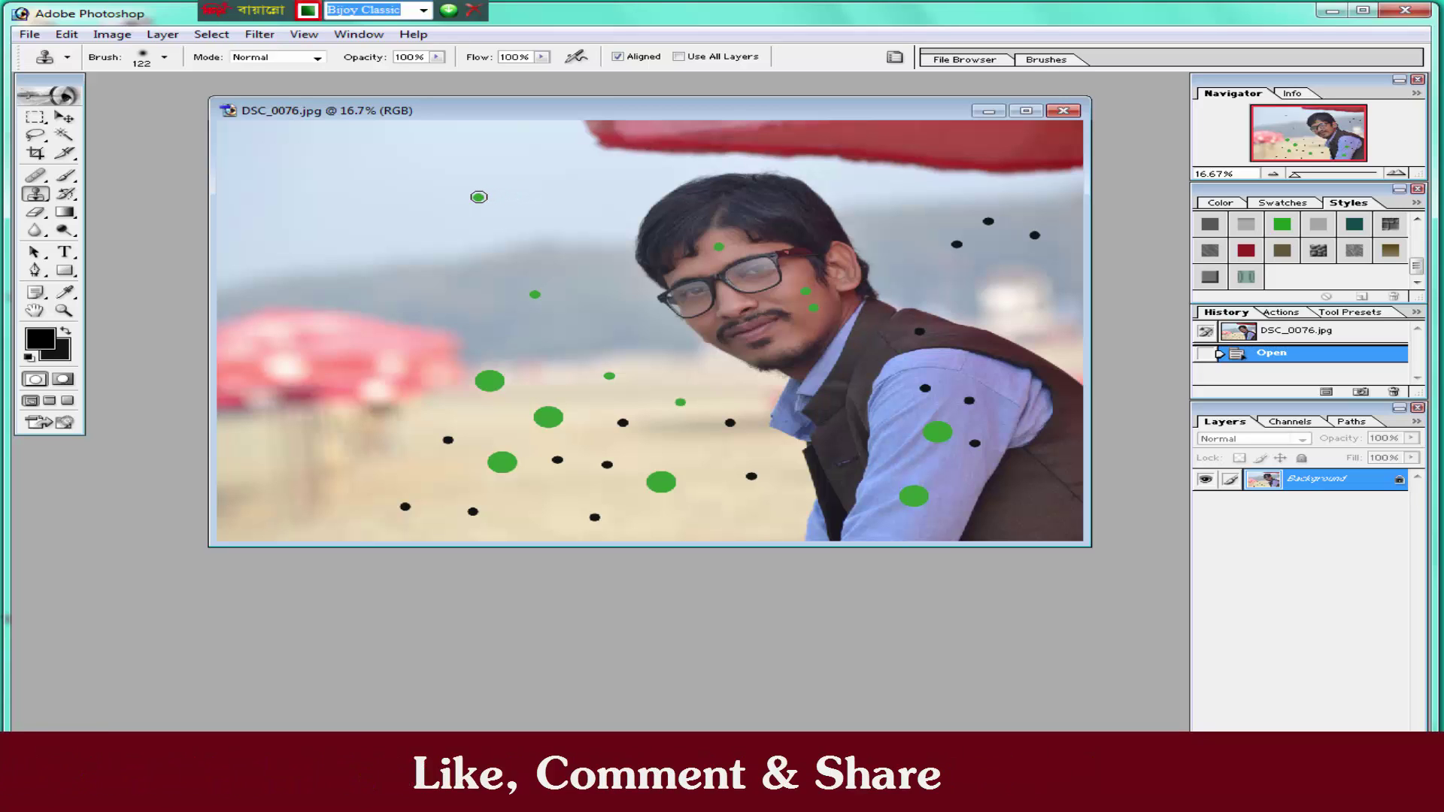
{"action": "left_click", "coordinate": [478, 198]}
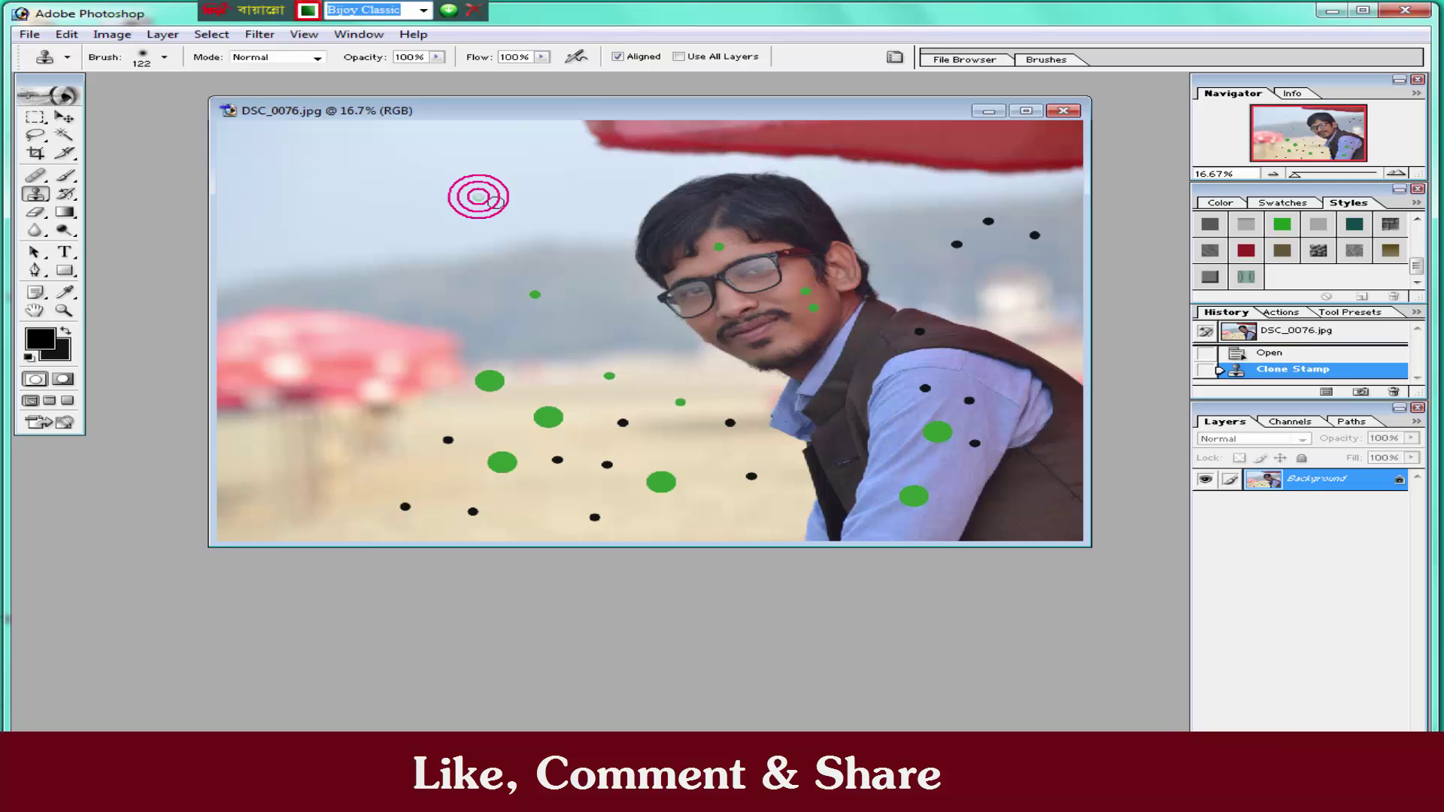
{"action": "left_click", "coordinate": [478, 197], "text": "alt"}
{"action": "left_click", "coordinate": [478, 198]}
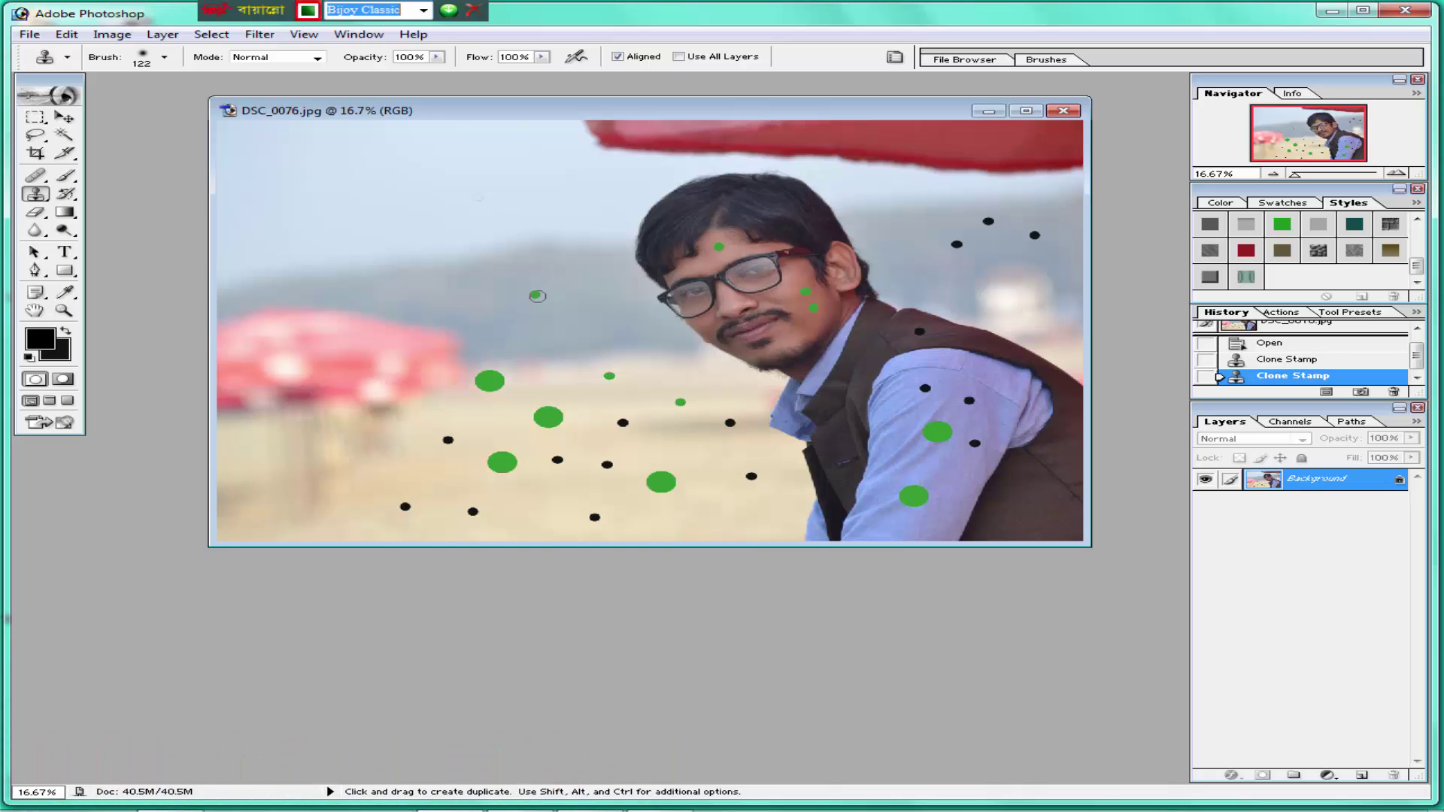
Clone the nearby hazy background over the green dot in front of the distant hills
{"action": "left_click", "coordinate": [595, 296], "text": "alt"}
{"action": "left_click", "coordinate": [534, 295]}
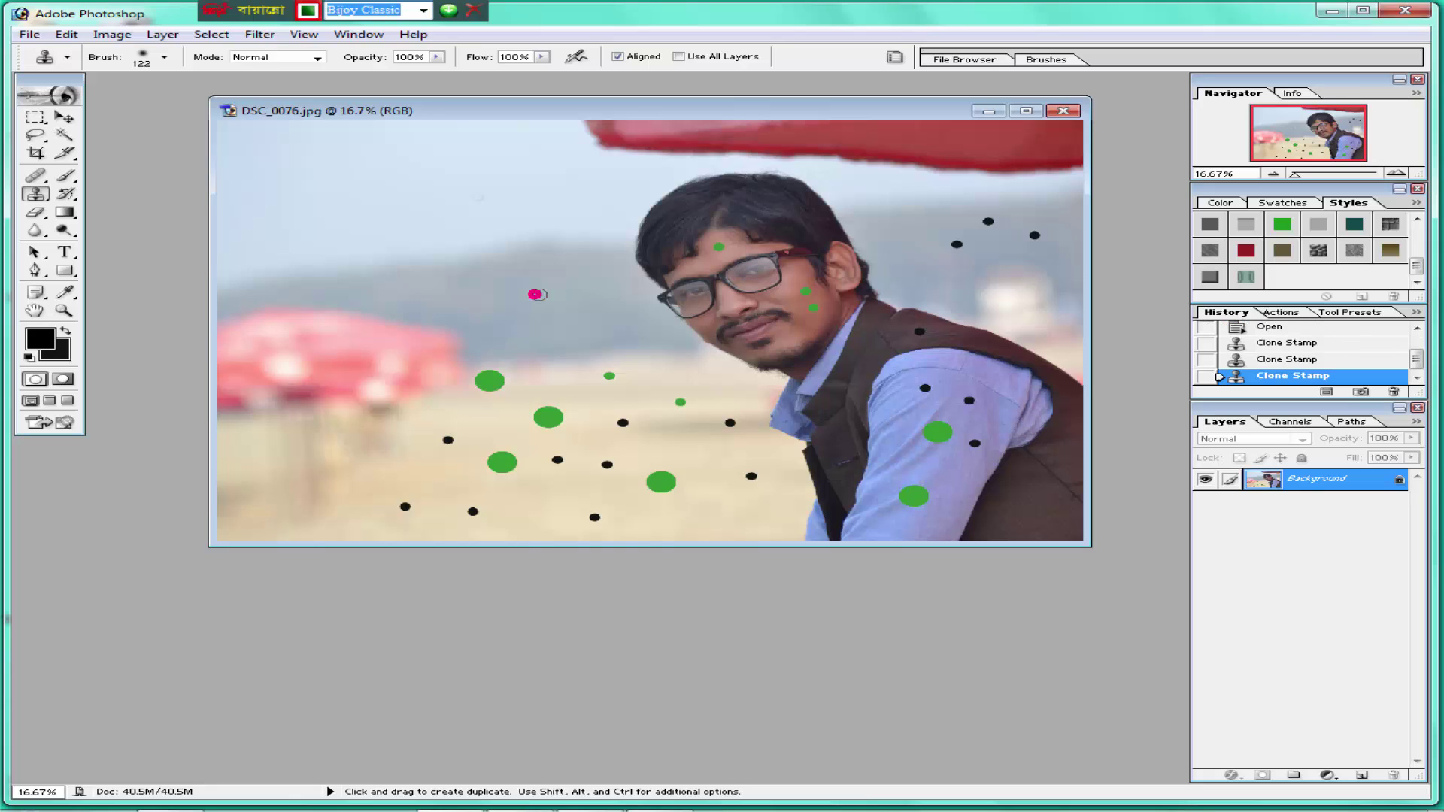
{"action": "left_click", "coordinate": [570, 301], "text": "alt"}
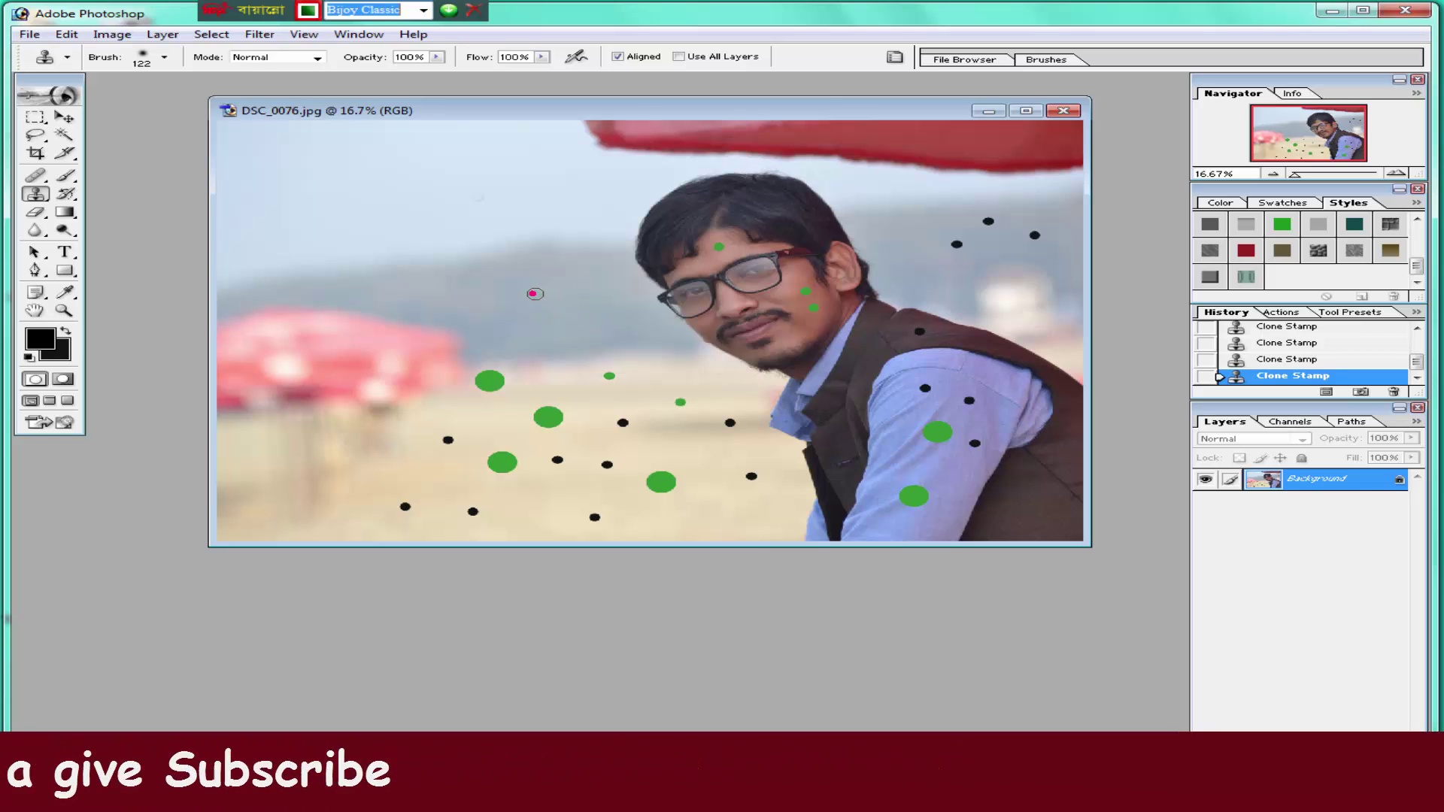
{"action": "left_click", "coordinate": [532, 296]}
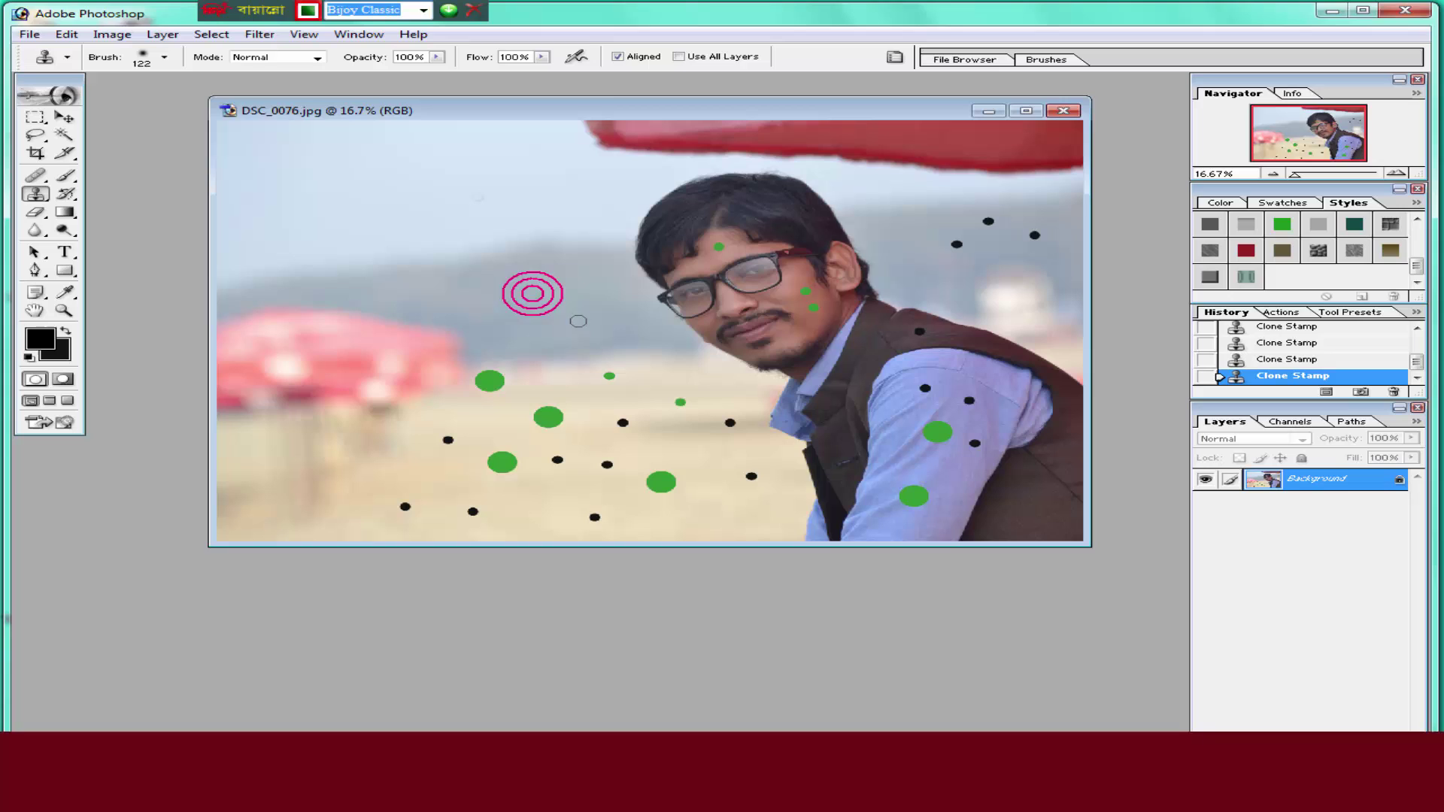
Clone clean sand over the green and black dots on the beach, enlarging the brush to 312 px for the bigger ones
{"action": "left_click", "coordinate": [631, 379], "text": "alt"}
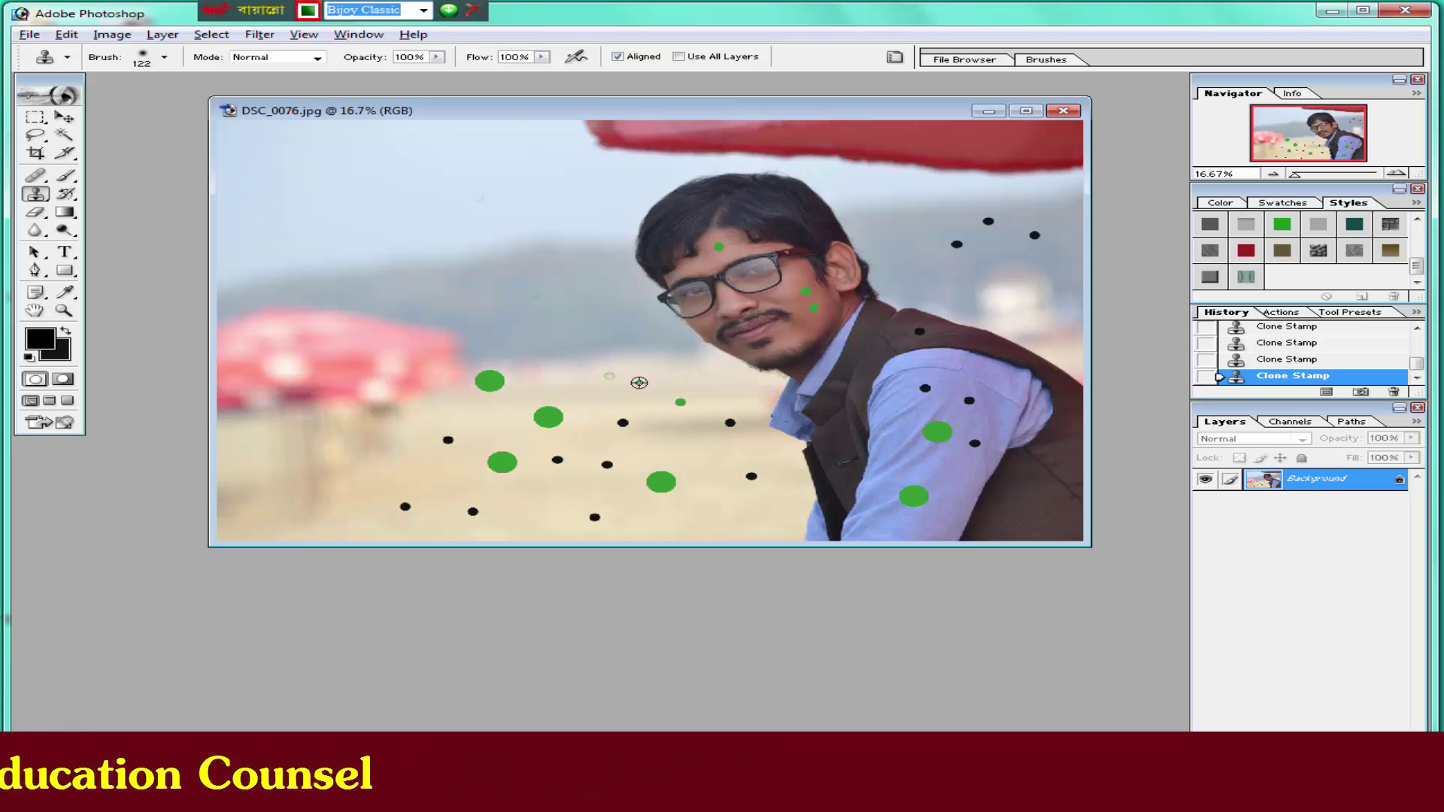
{"action": "left_click", "coordinate": [637, 381]}
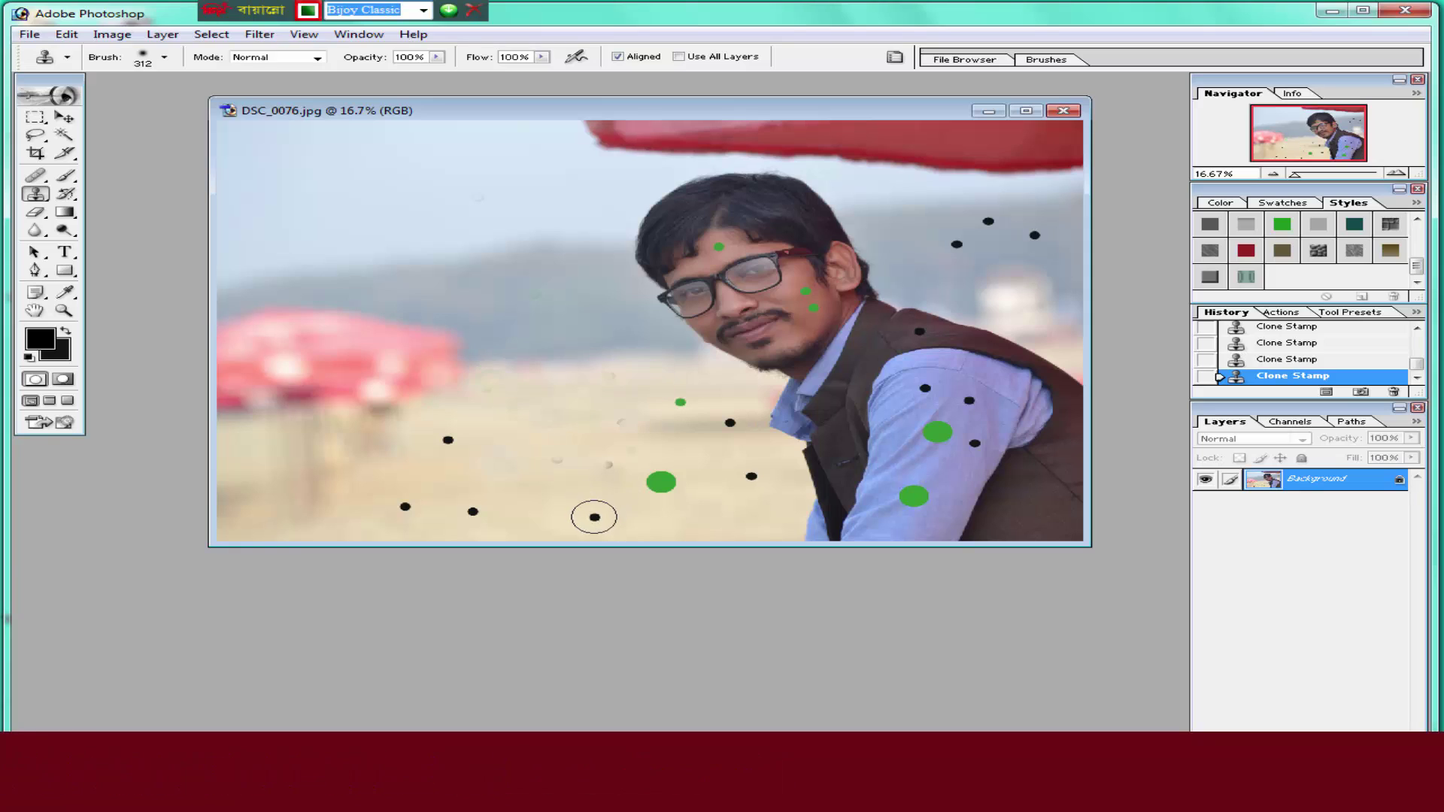
{"action": "left_click", "coordinate": [602, 513]}
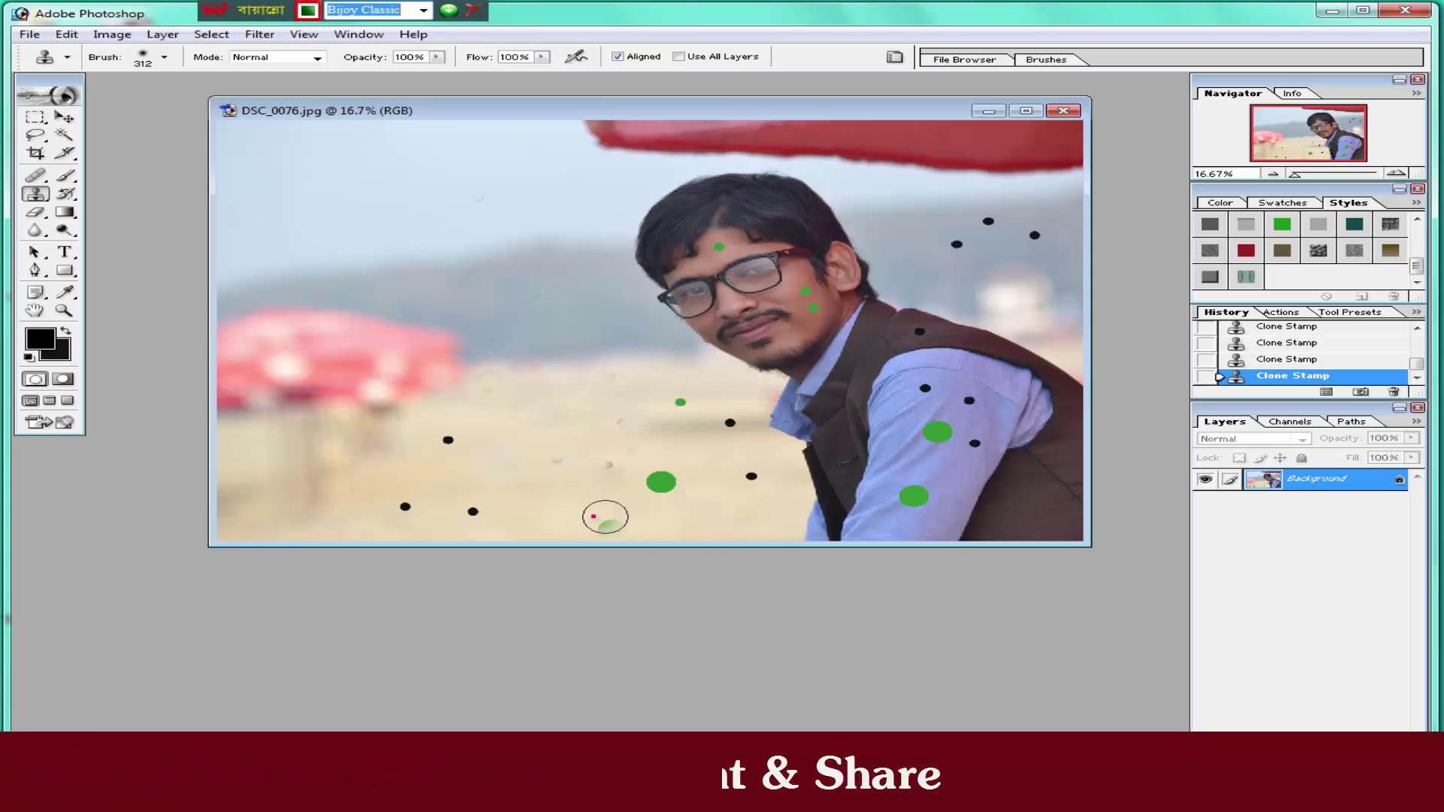
{"action": "left_click", "coordinate": [594, 509]}
{"action": "left_click", "coordinate": [572, 502], "text": "alt"}
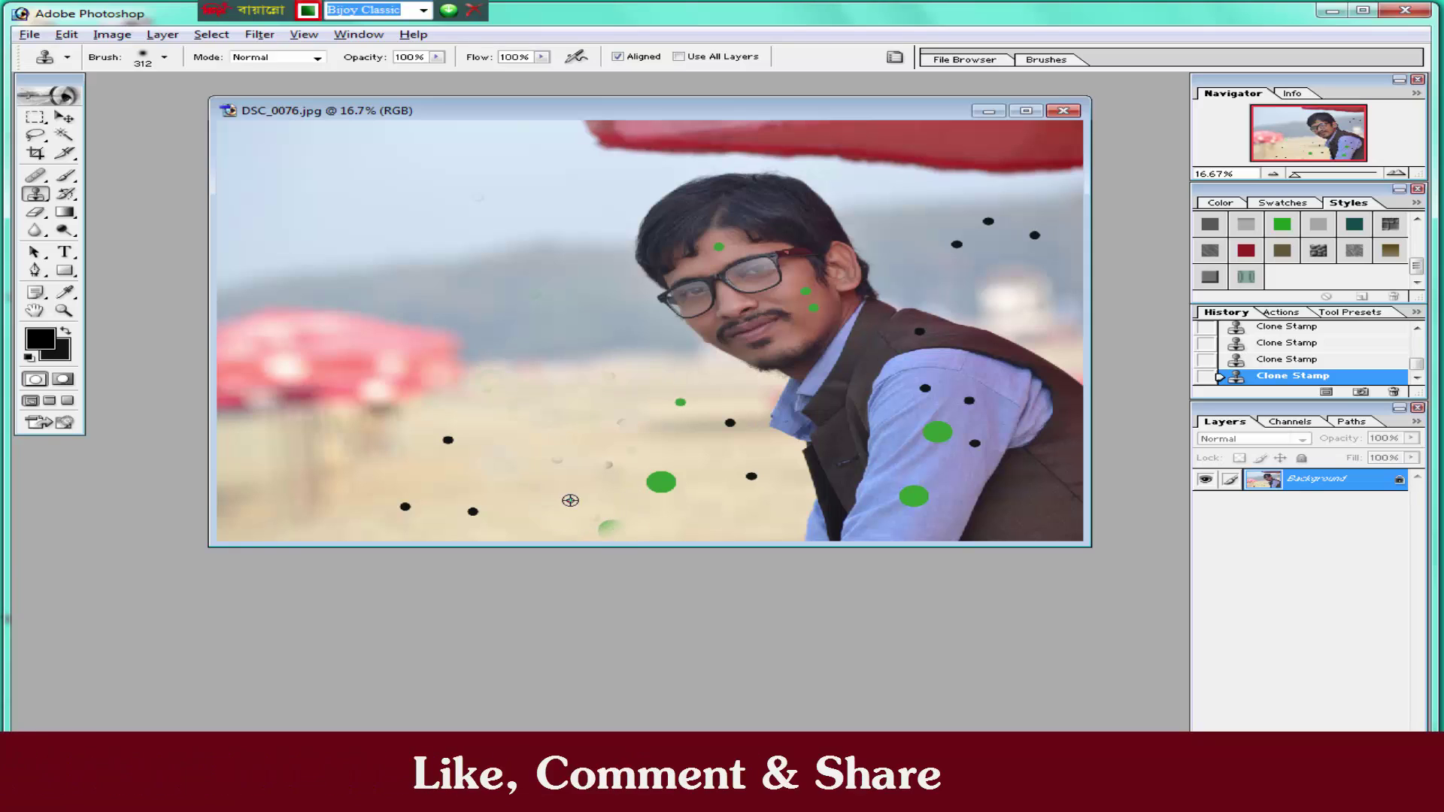
{"action": "left_click", "coordinate": [609, 528]}
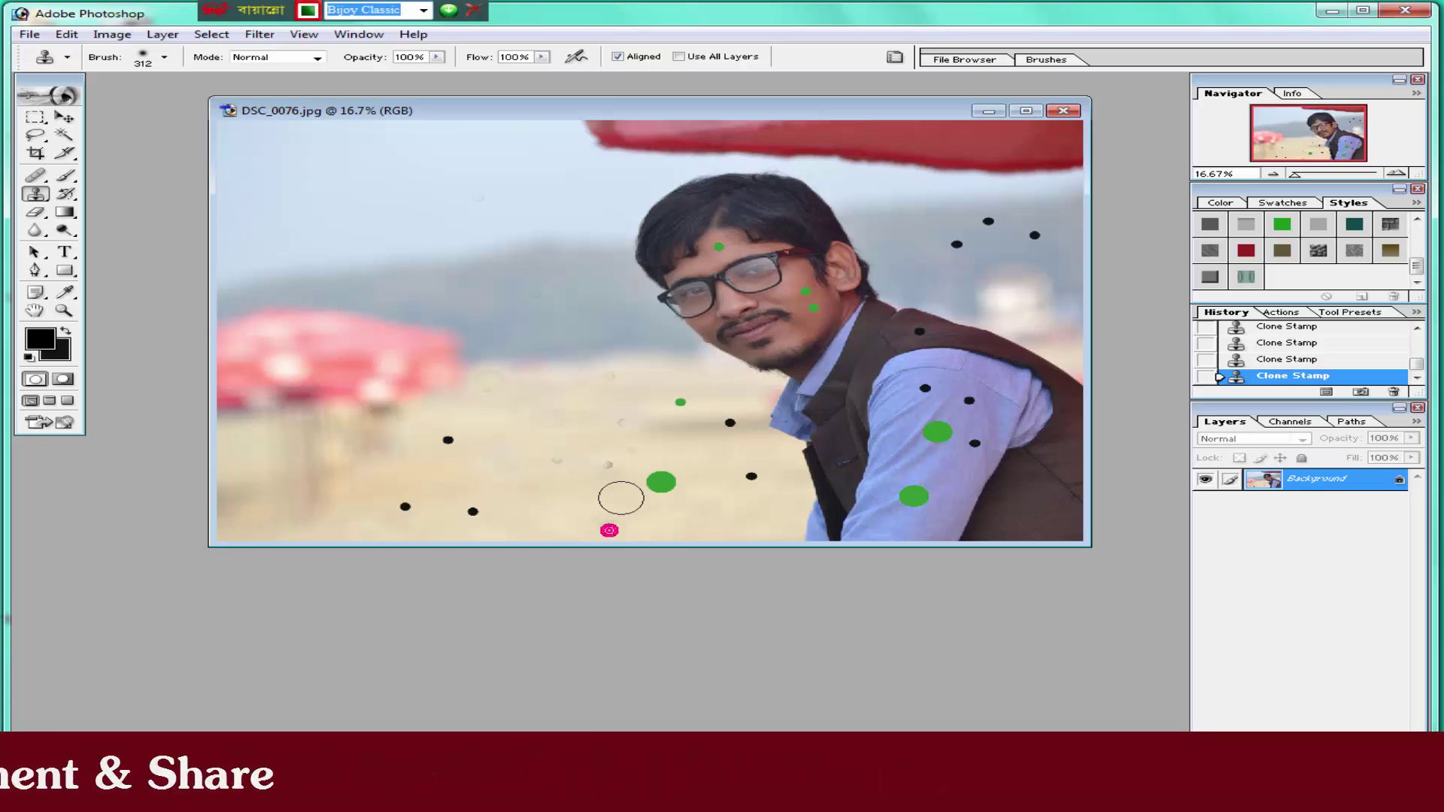
{"action": "left_click", "coordinate": [662, 483]}
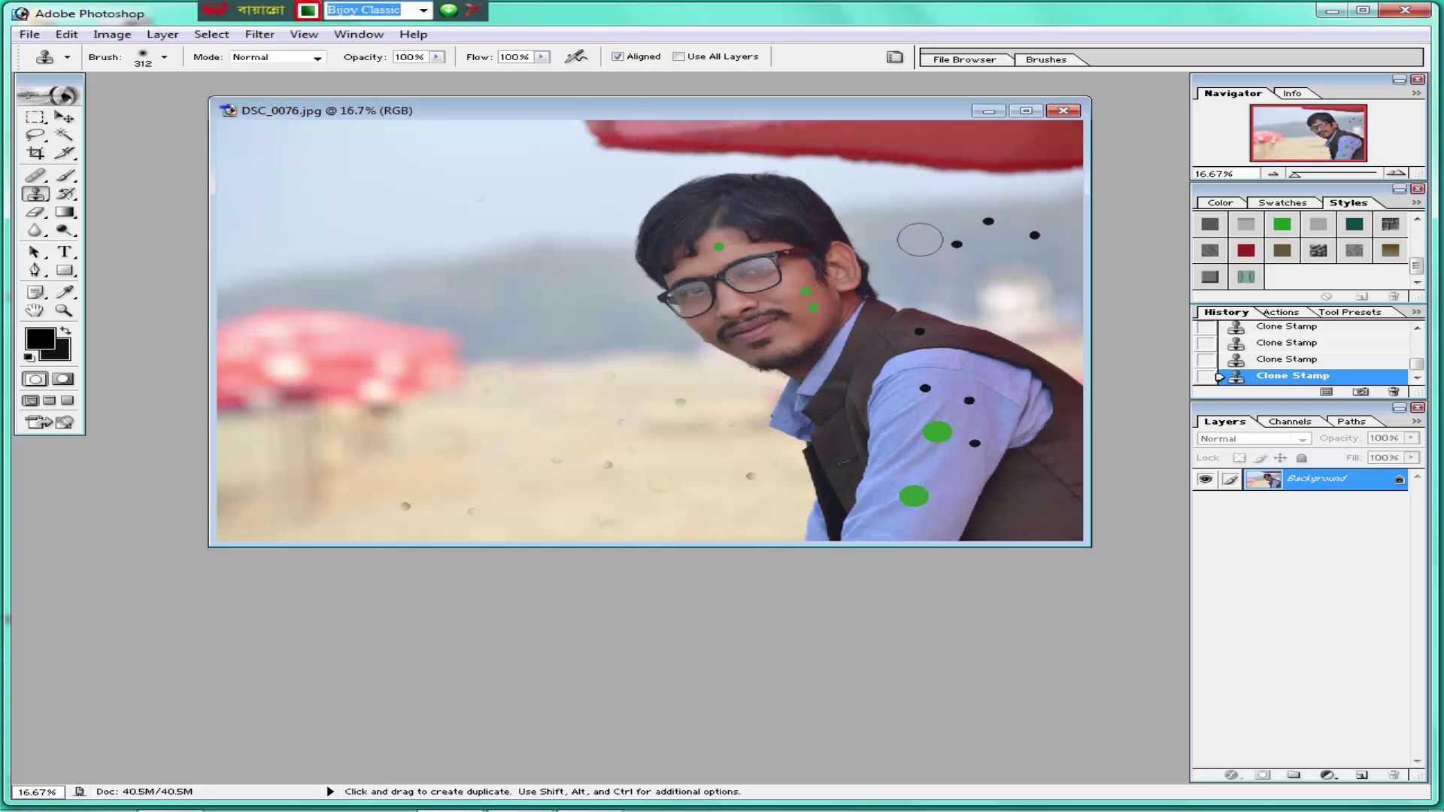
Sample the blurred background behind the man's head and clone it over the three black dots there
{"action": "left_click", "coordinate": [919, 237], "text": "alt"}
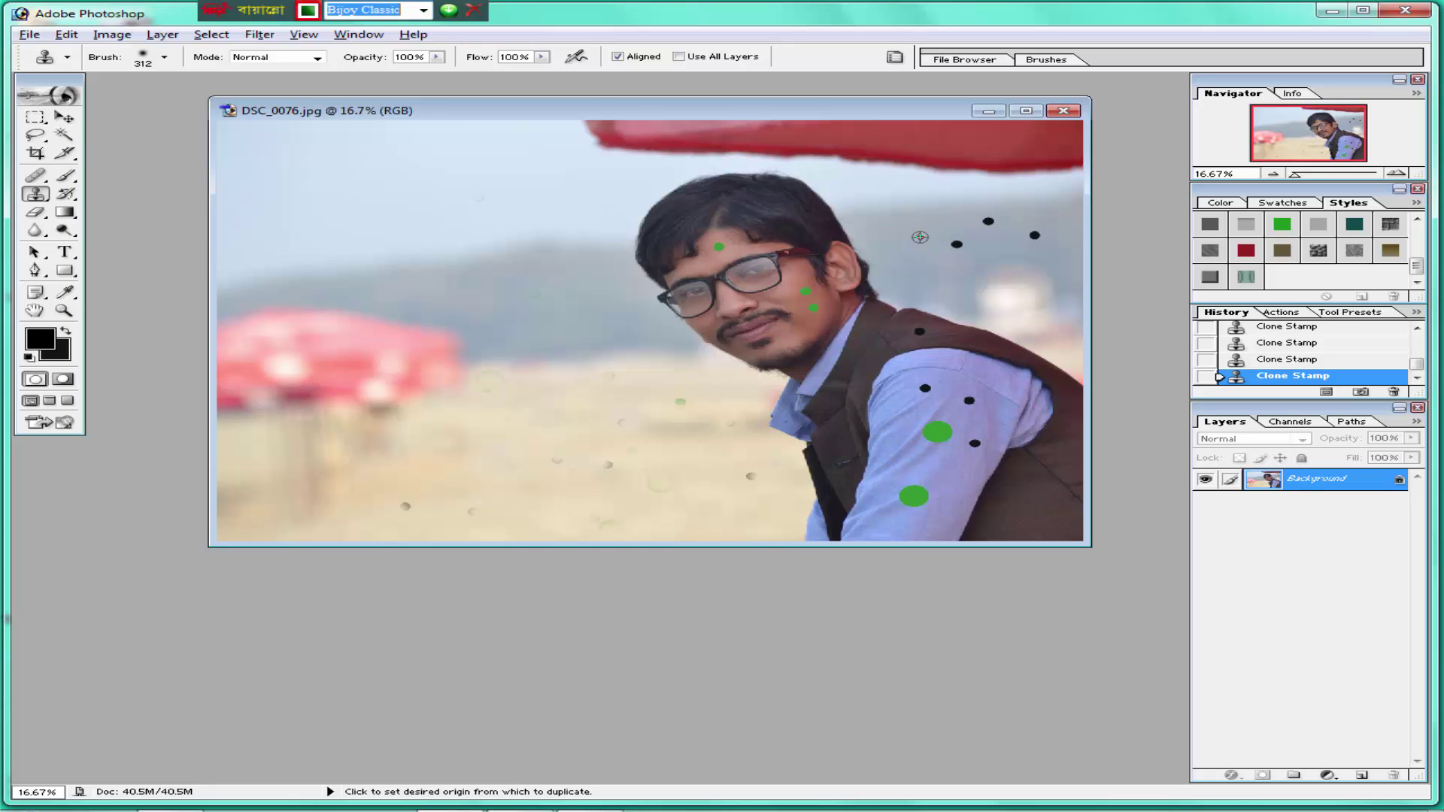
{"action": "left_click", "coordinate": [919, 237], "text": "alt"}
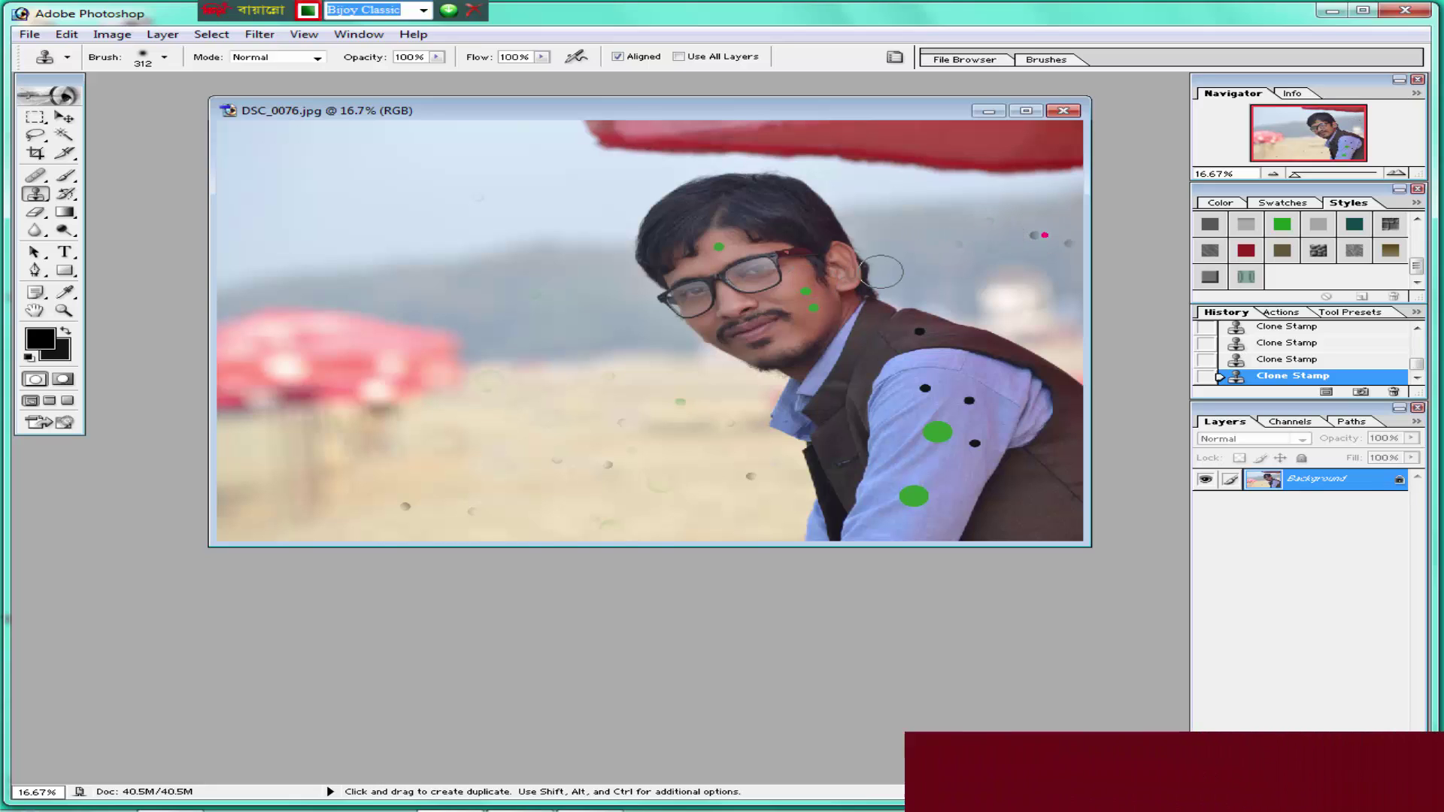
{"action": "left_click", "coordinate": [929, 256], "text": "alt"}
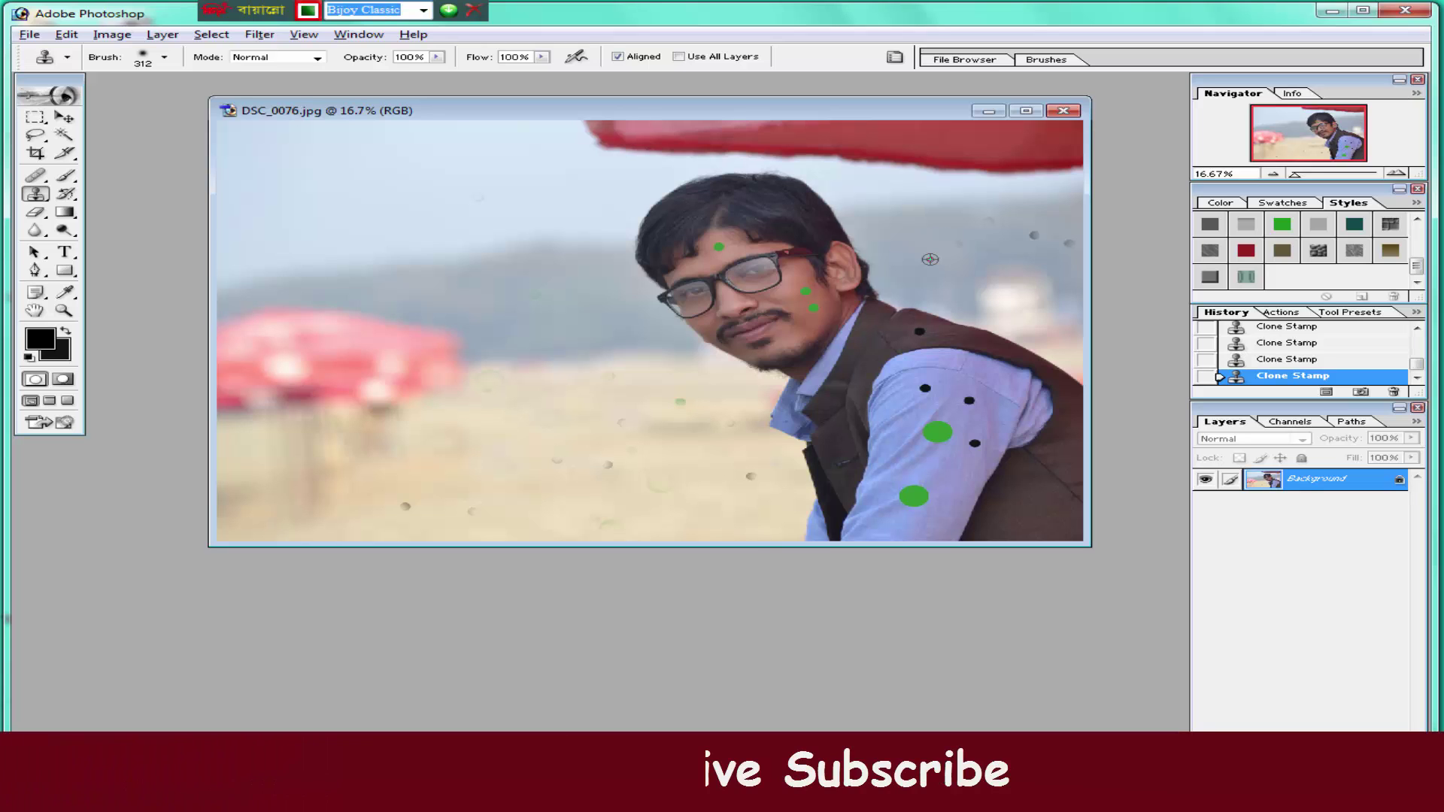
{"action": "left_click", "coordinate": [934, 252], "text": "alt"}
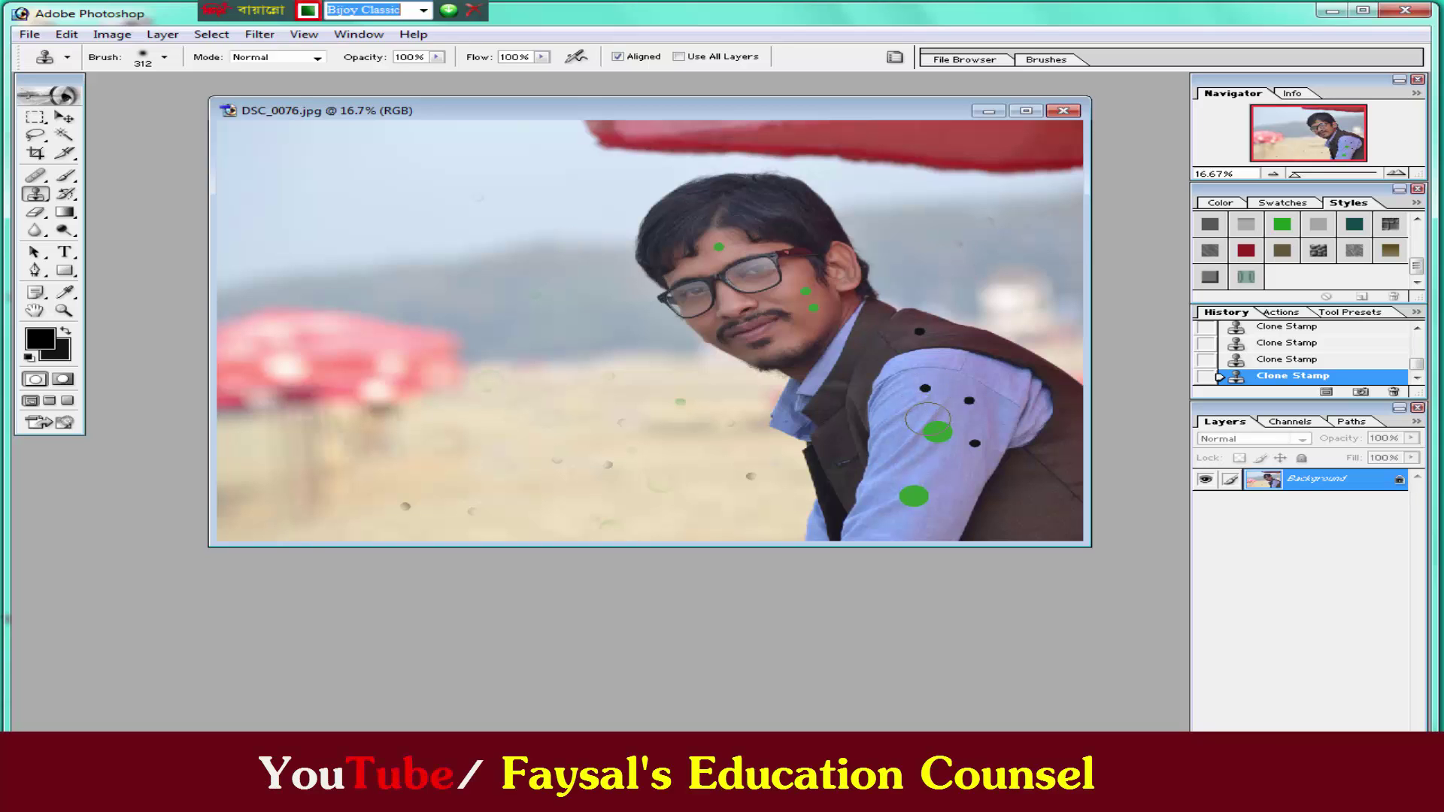
Sample clean shirt fabric and clone it over the lower green dot on the blue sleeve
{"action": "left_click", "coordinate": [941, 468], "text": "alt"}
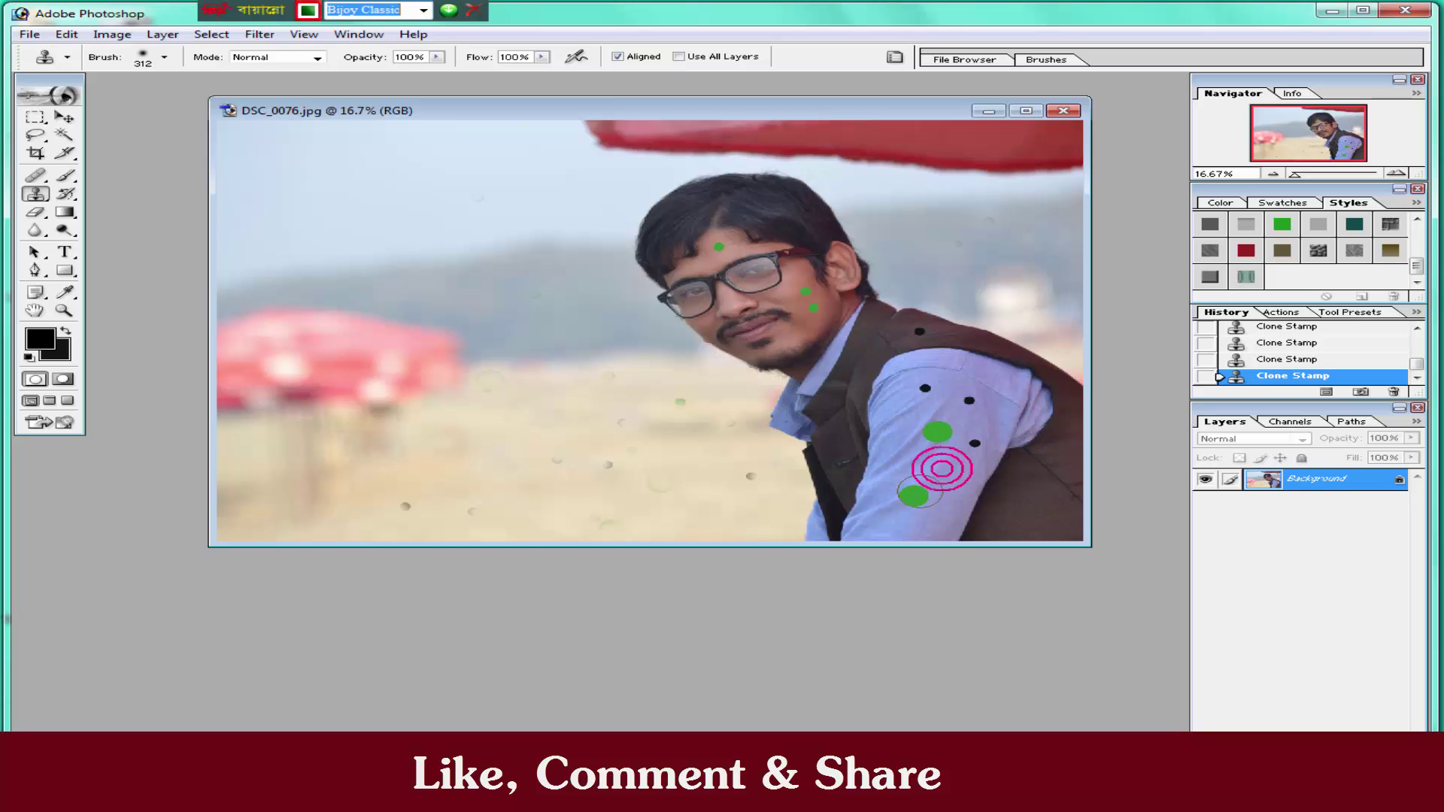
{"action": "left_click", "coordinate": [911, 496]}
{"action": "left_click", "coordinate": [911, 496]}
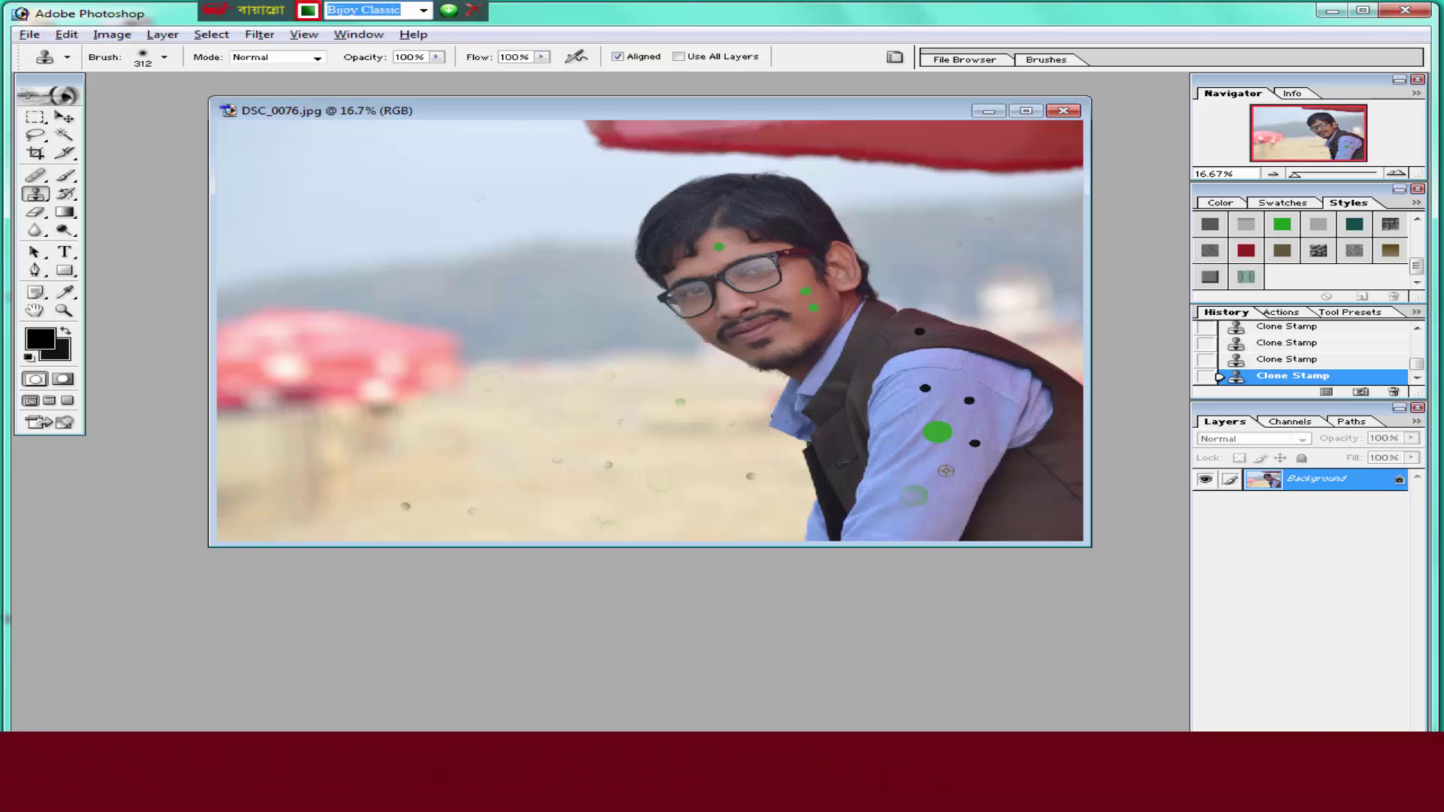
{"action": "left_click", "coordinate": [912, 496]}
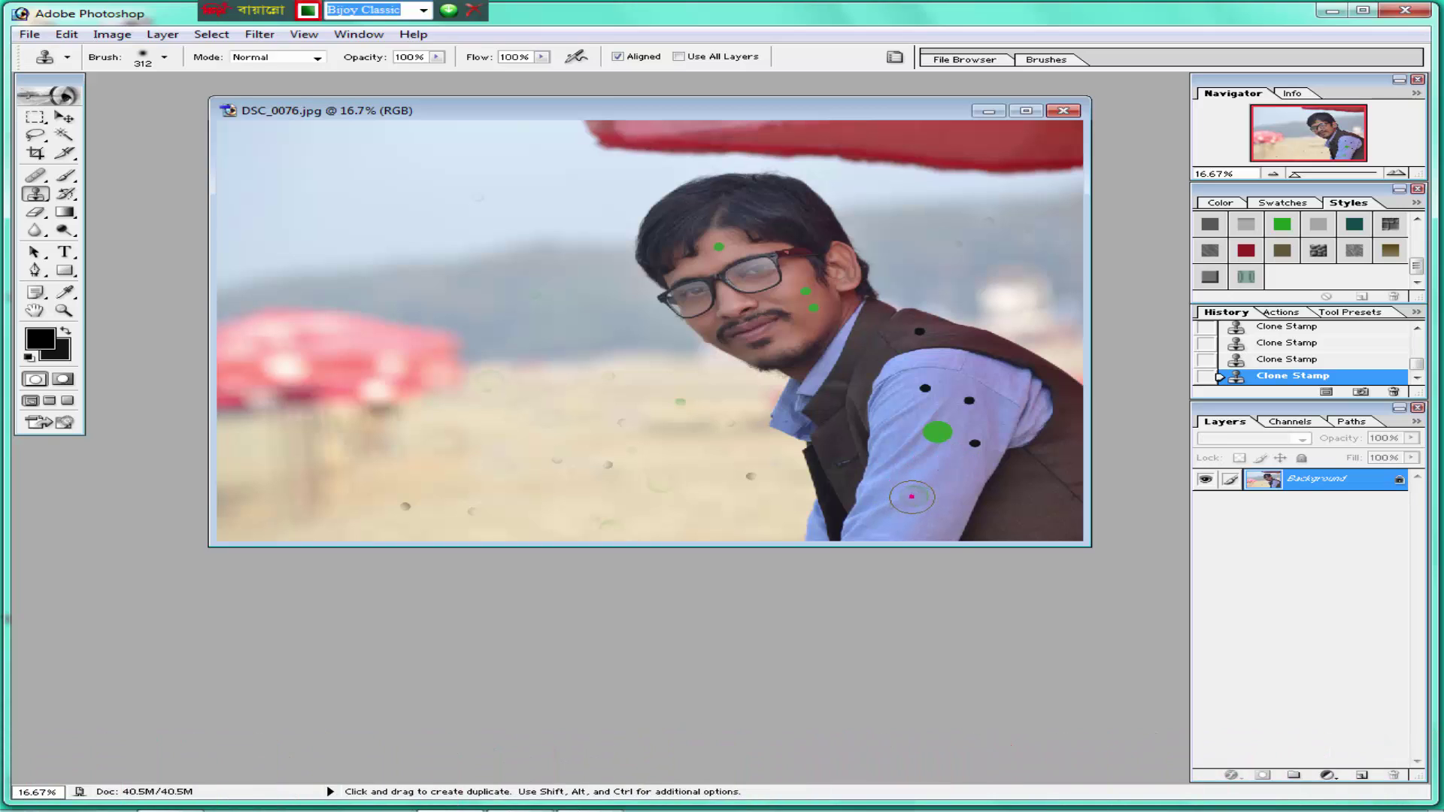
Clone clean shirt fabric over the upper green dot and the two black dots beside it on the blue sleeve
{"action": "left_click", "coordinate": [950, 475]}
{"action": "left_click", "coordinate": [938, 434], "text": "alt"}
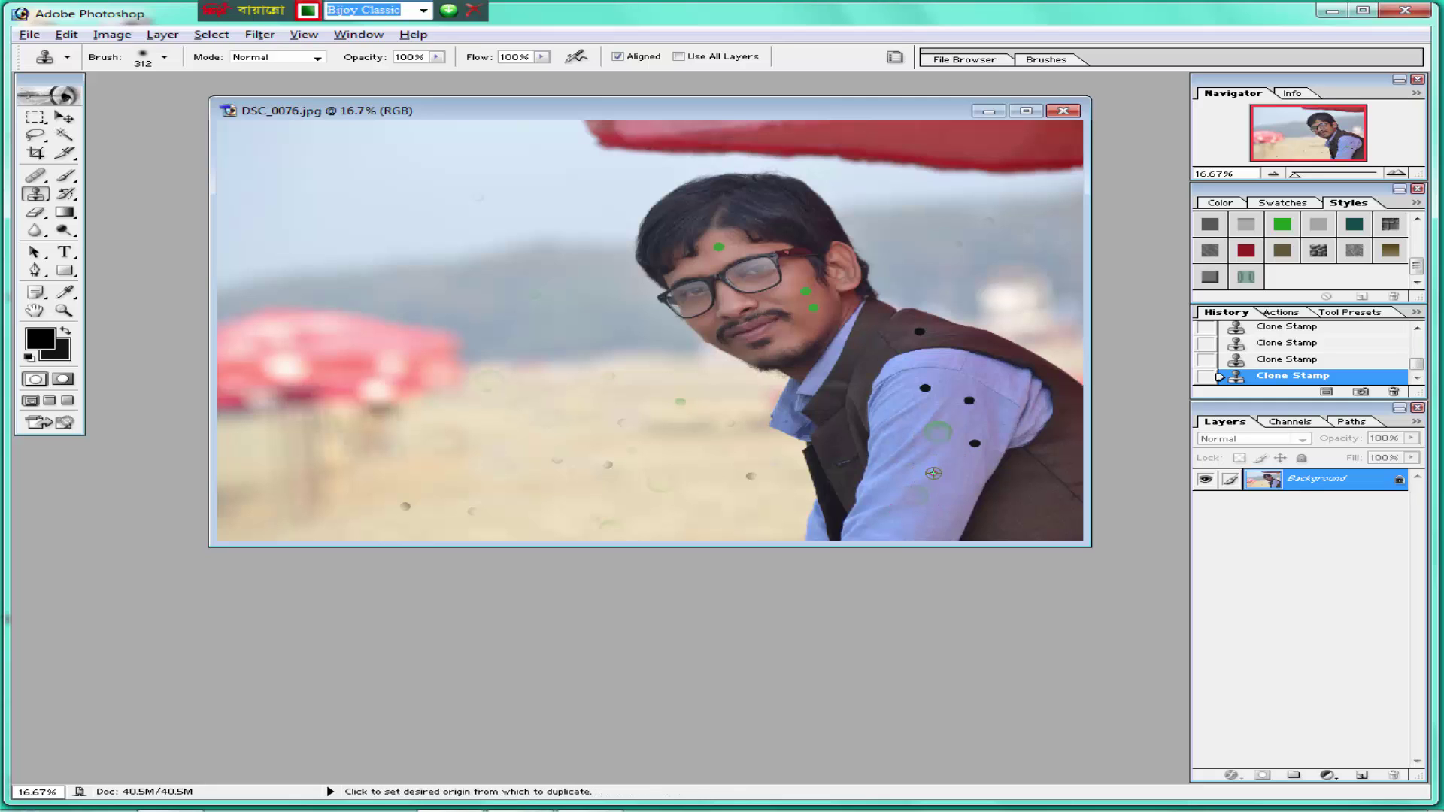
{"action": "left_click", "coordinate": [934, 473]}
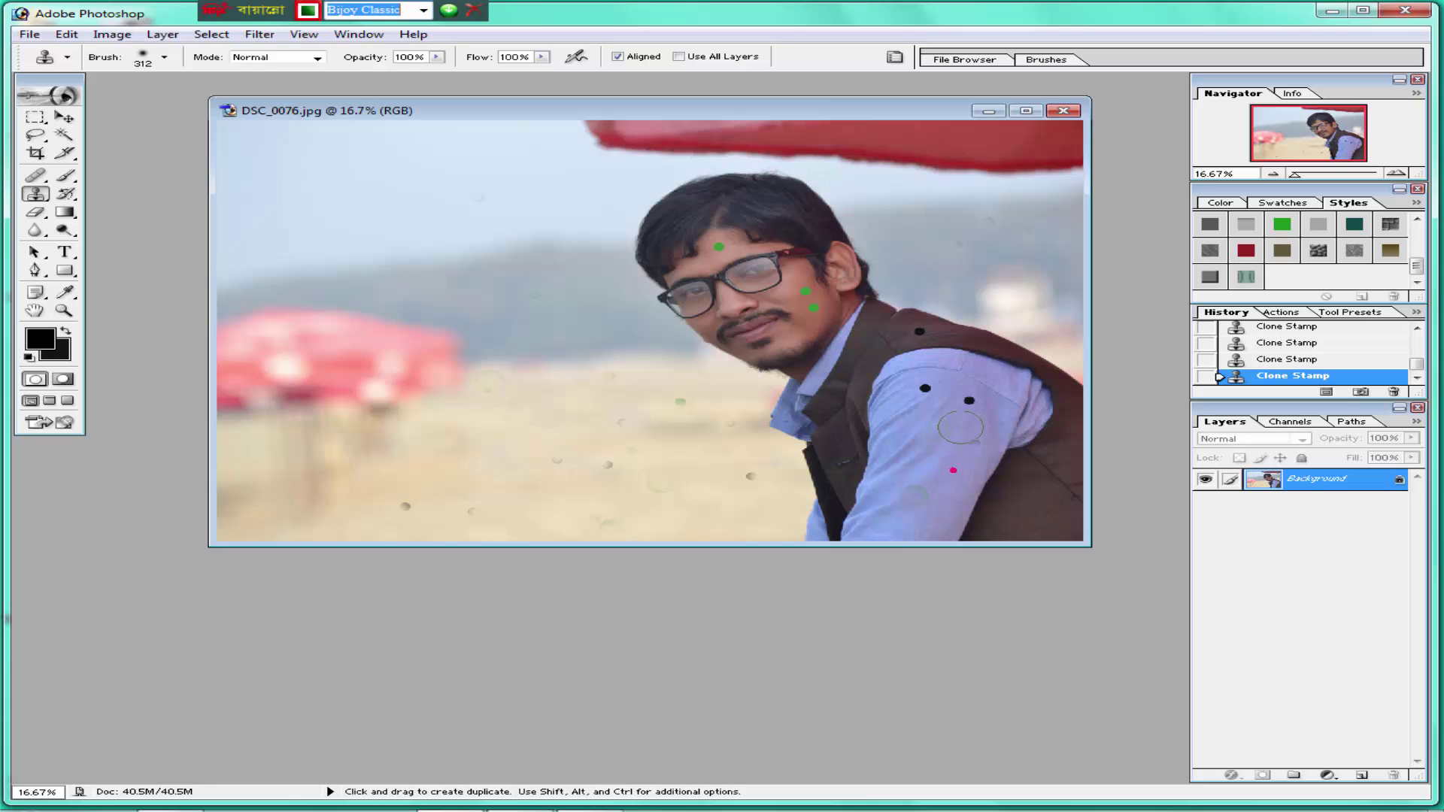
{"action": "left_click", "coordinate": [966, 413]}
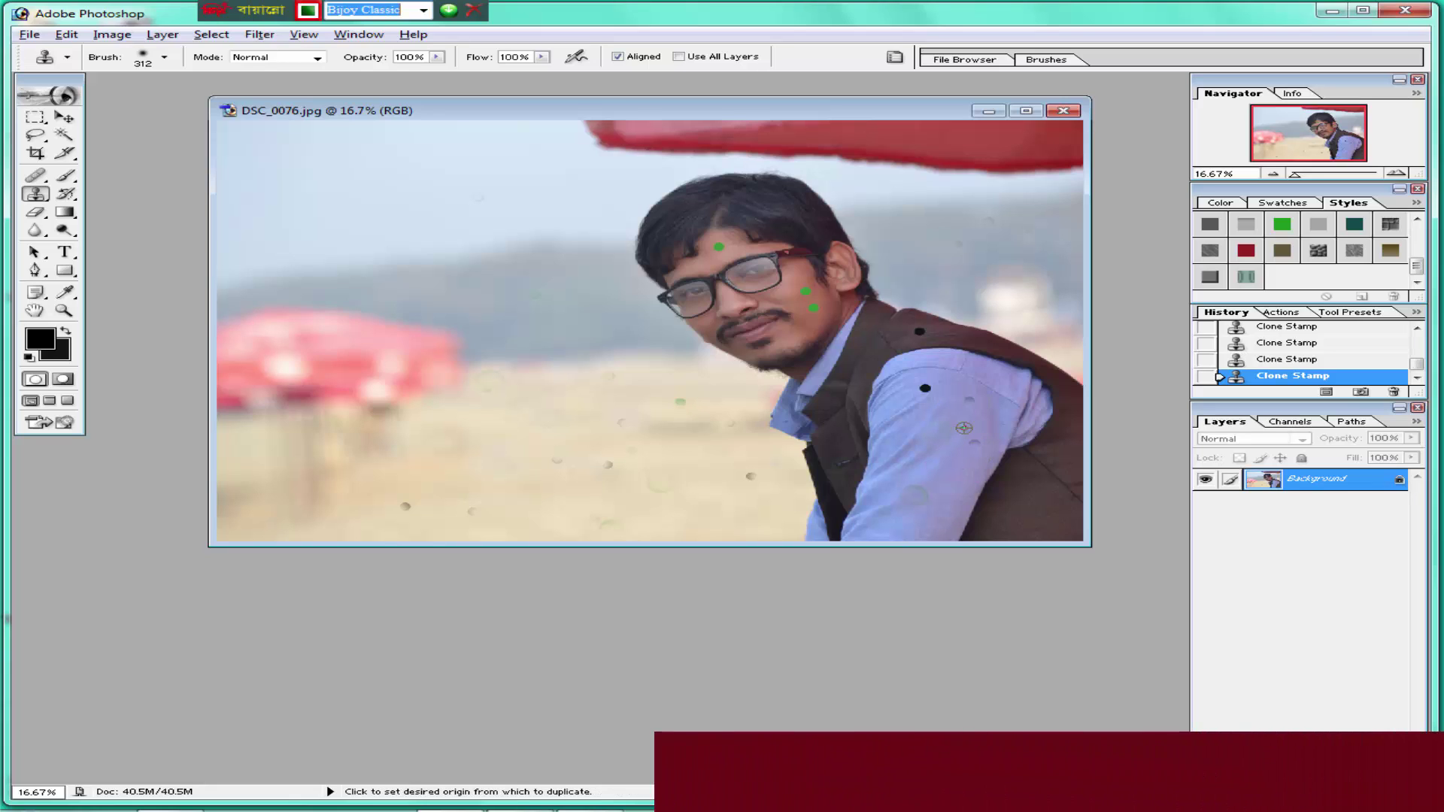
Clone clean shirt fabric over the black dot near the shoulder and the leftover smudges on the blue sleeve
{"action": "left_click", "coordinate": [931, 391]}
{"action": "key", "text": "alt"}
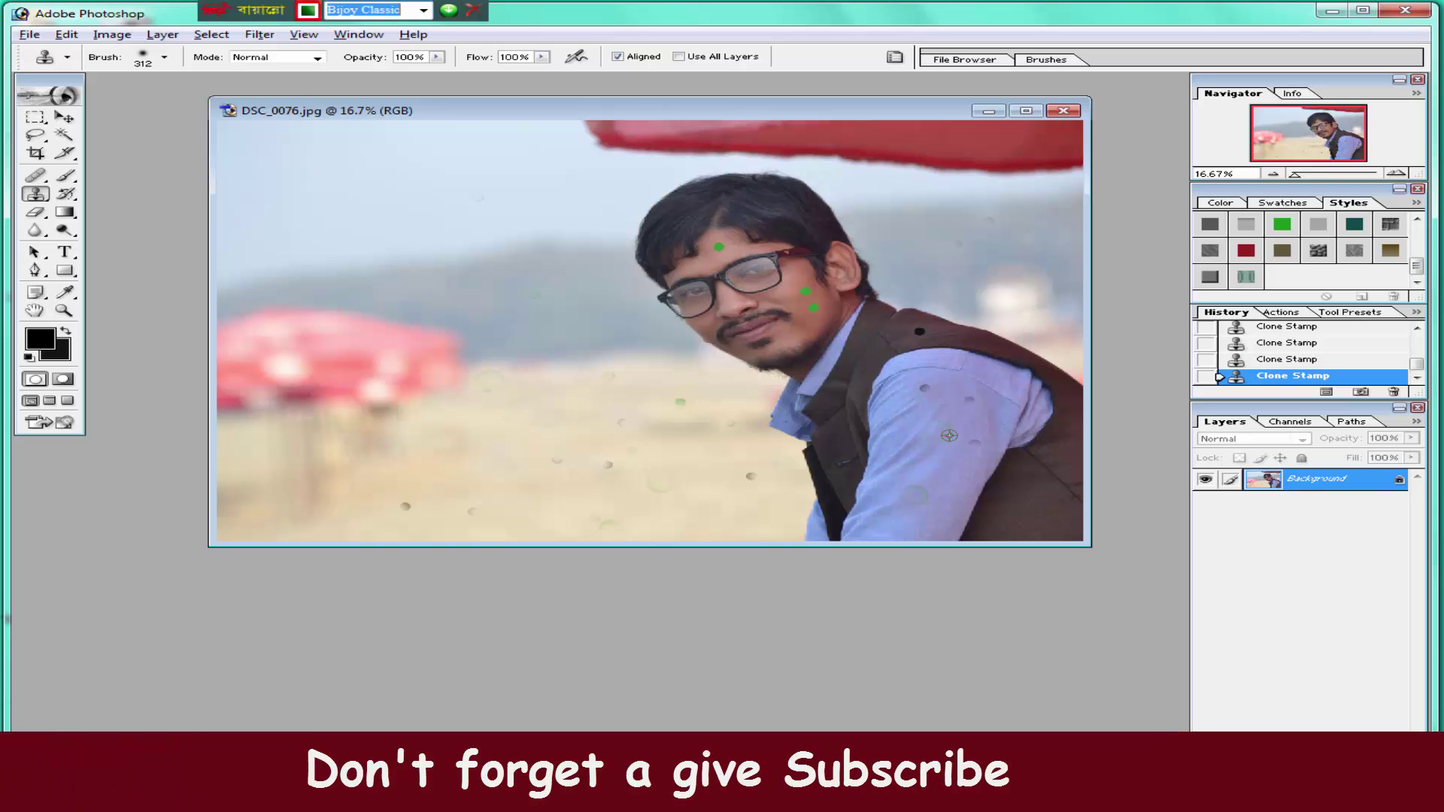
{"action": "left_click", "coordinate": [949, 434], "text": "alt"}
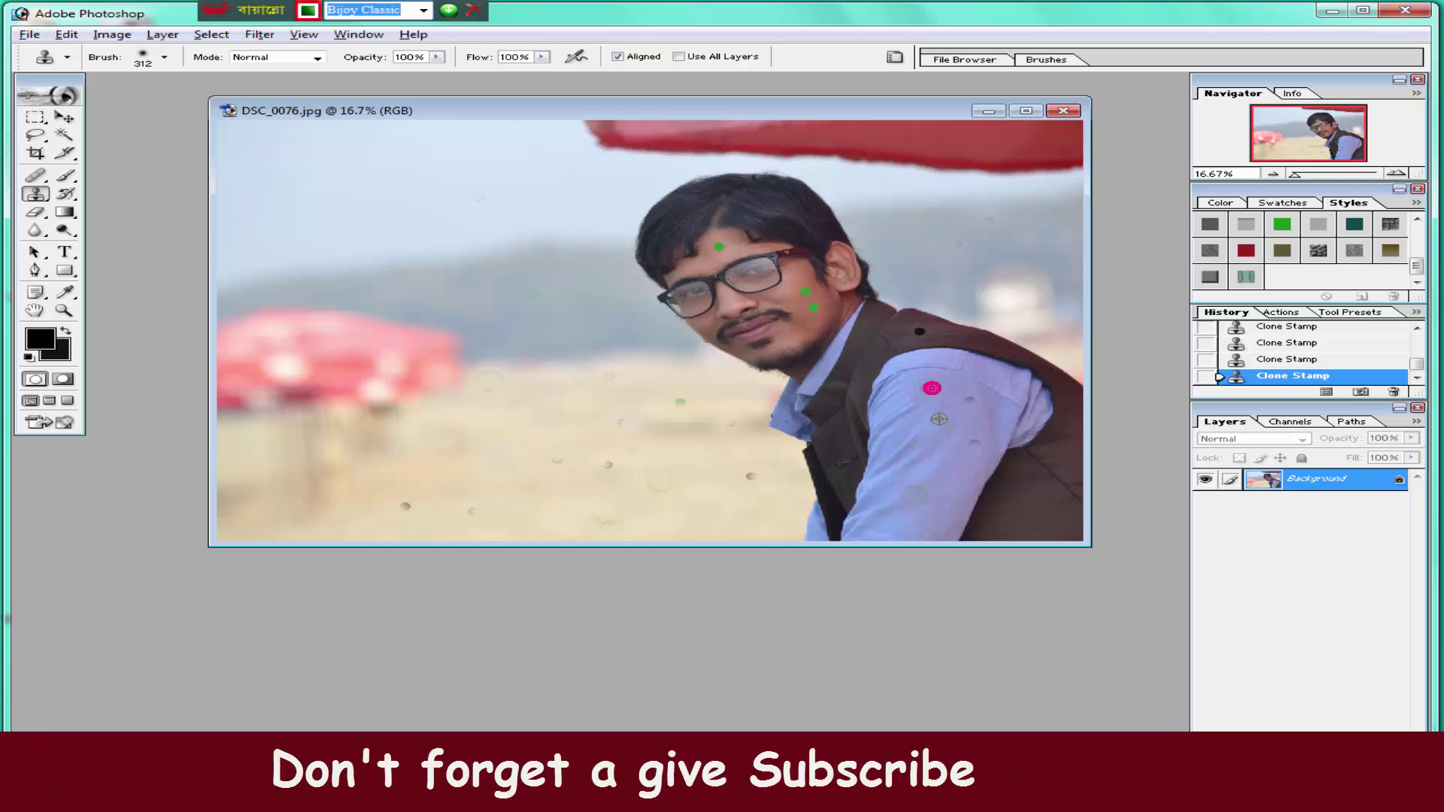
{"action": "left_click", "coordinate": [972, 399]}
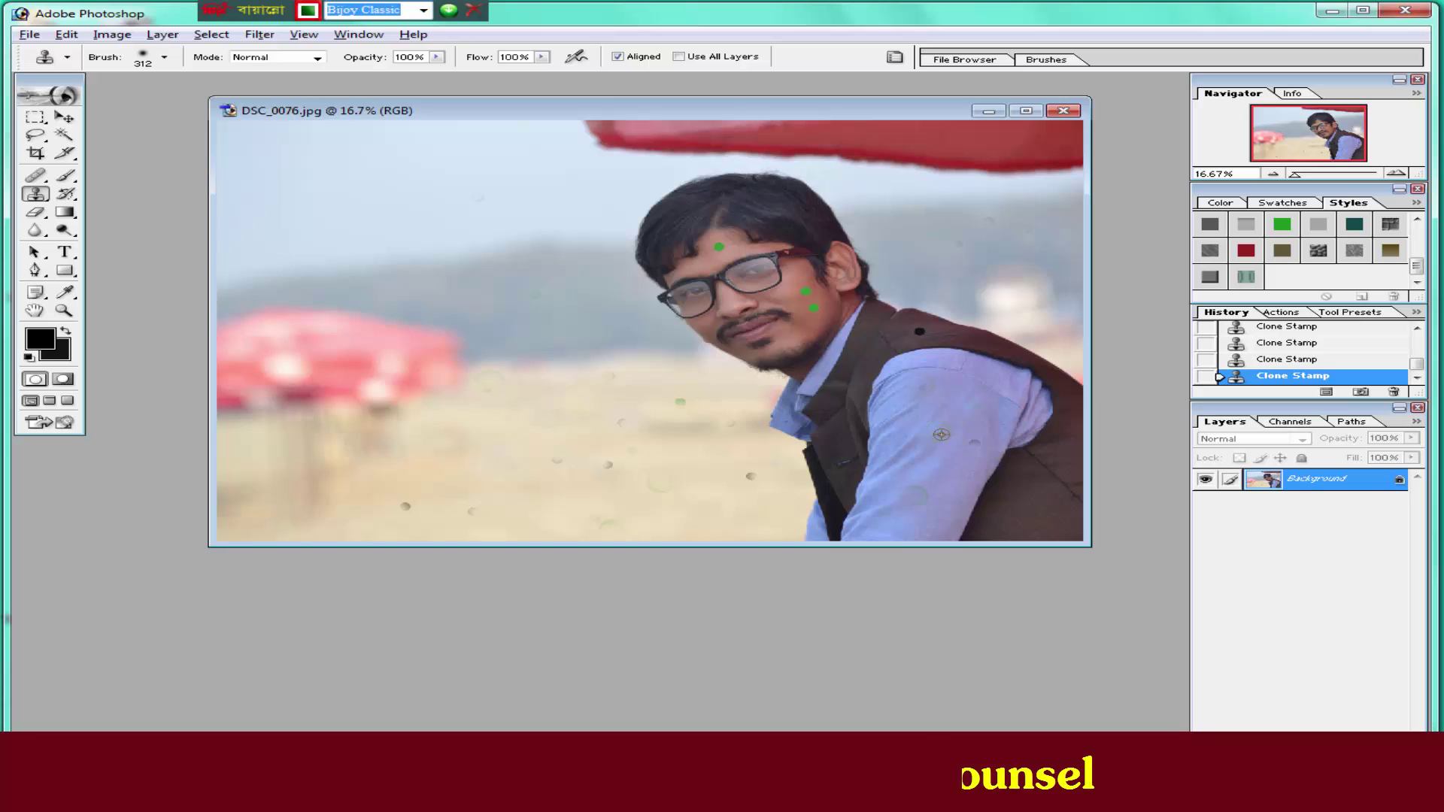
{"action": "key", "text": "alt"}
{"action": "left_click", "coordinate": [940, 435], "text": "alt"}
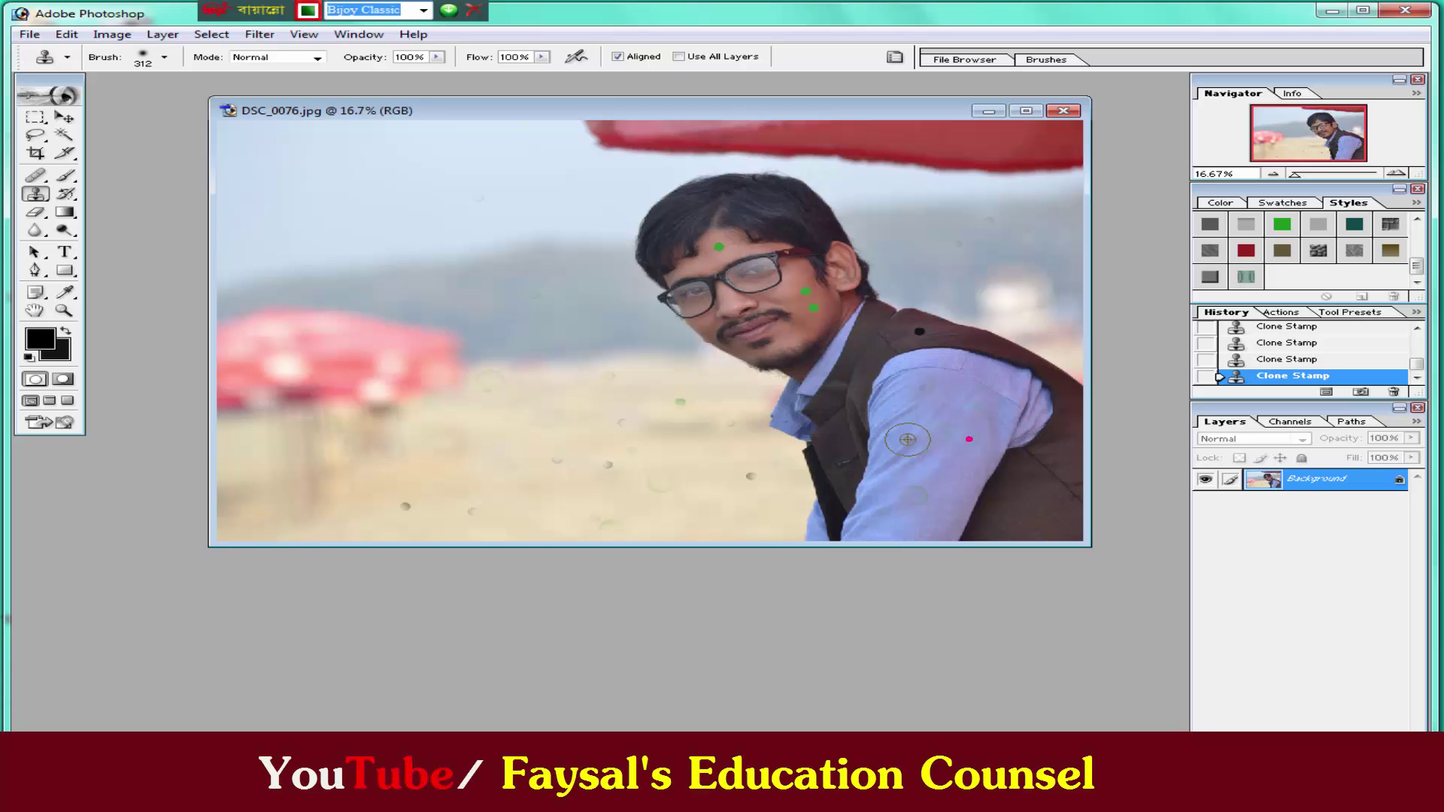
{"action": "key", "text": "alt"}
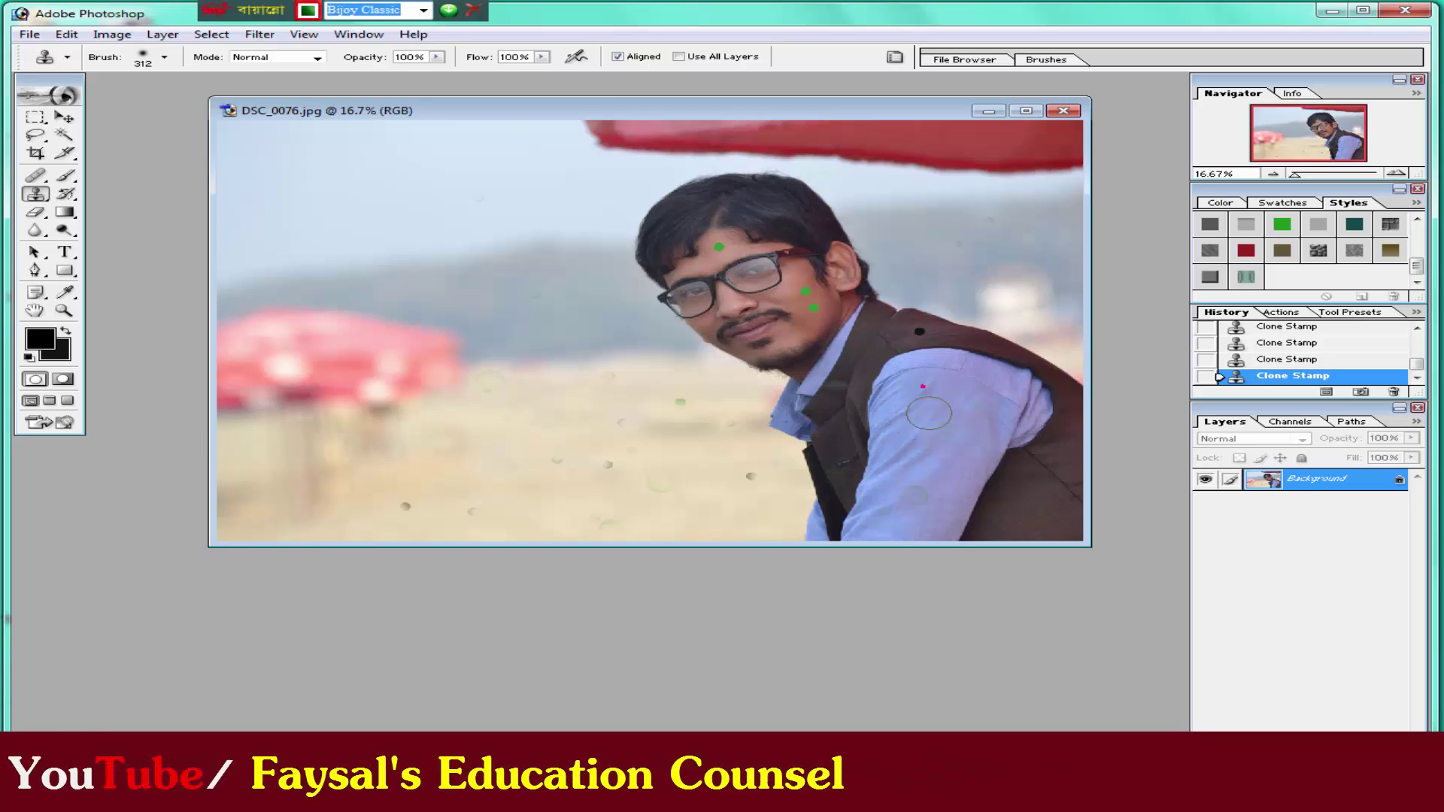
Reduce the Clone Stamp brush to 112 px and clone clean vest fabric over the black dot on the vest's shoulder
{"action": "right_click", "coordinate": [919, 329]}
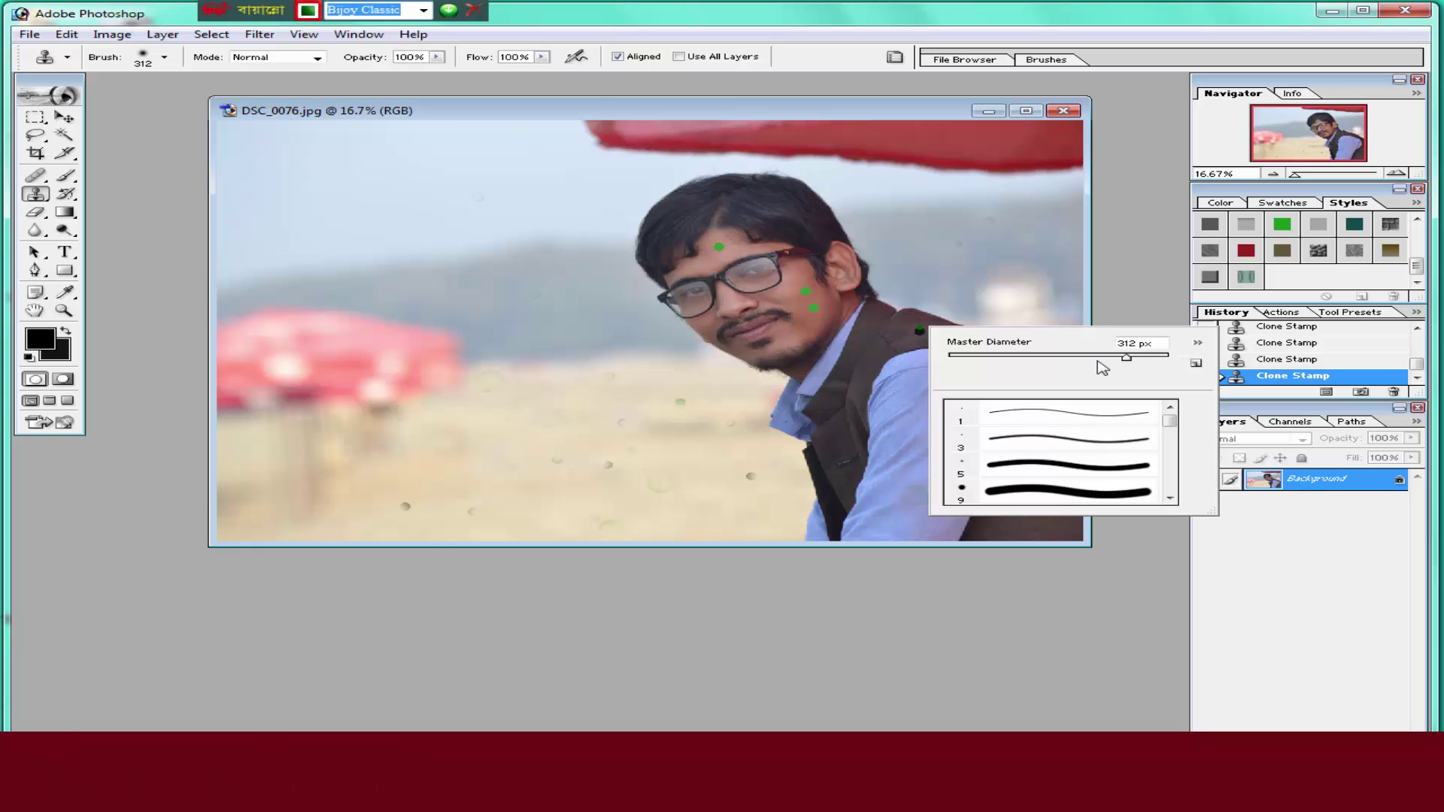
{"action": "left_click_drag", "start_coordinate": [1125, 358], "coordinate": [1066, 364]}
{"action": "left_click", "coordinate": [899, 331], "text": "alt"}
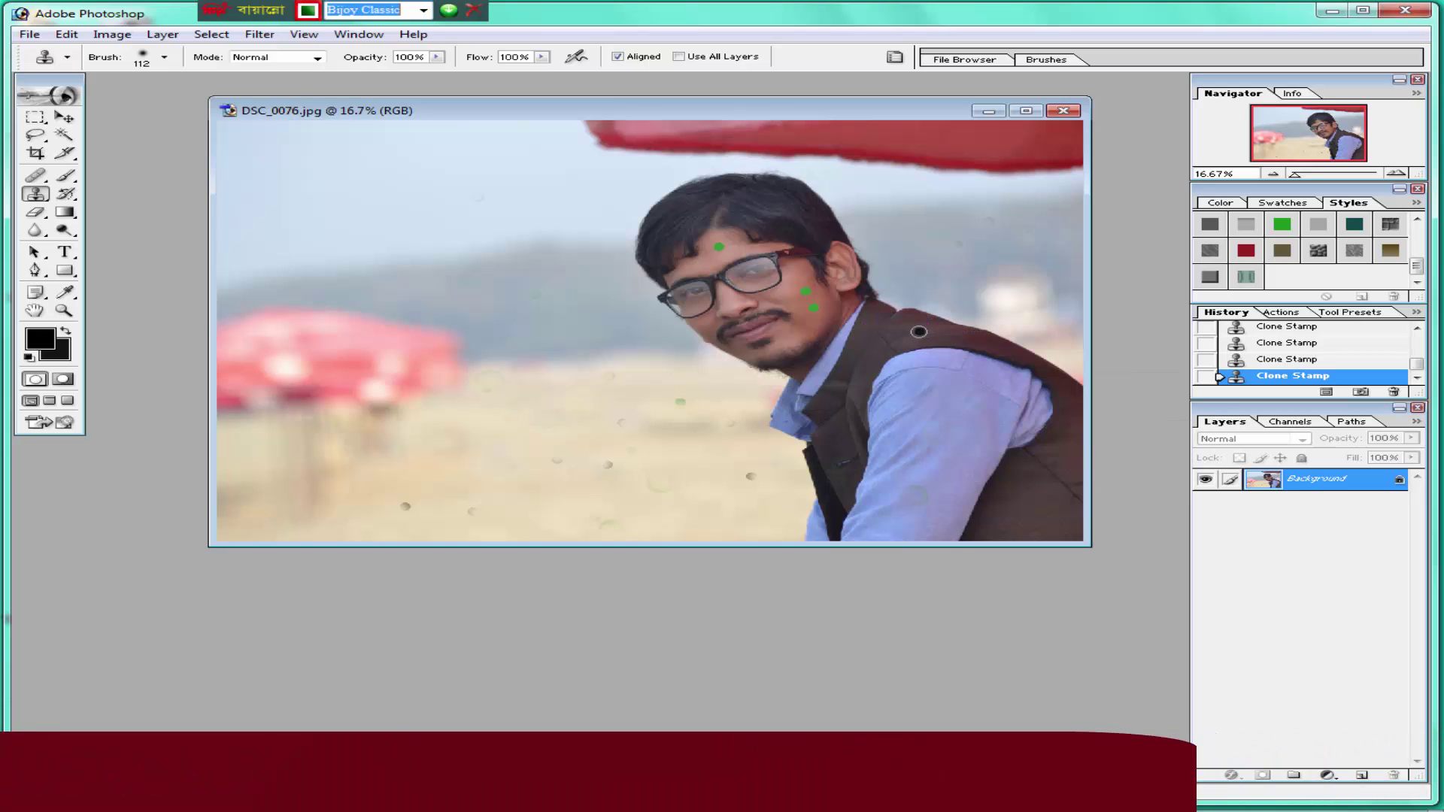
{"action": "left_click", "coordinate": [949, 331], "text": "alt"}
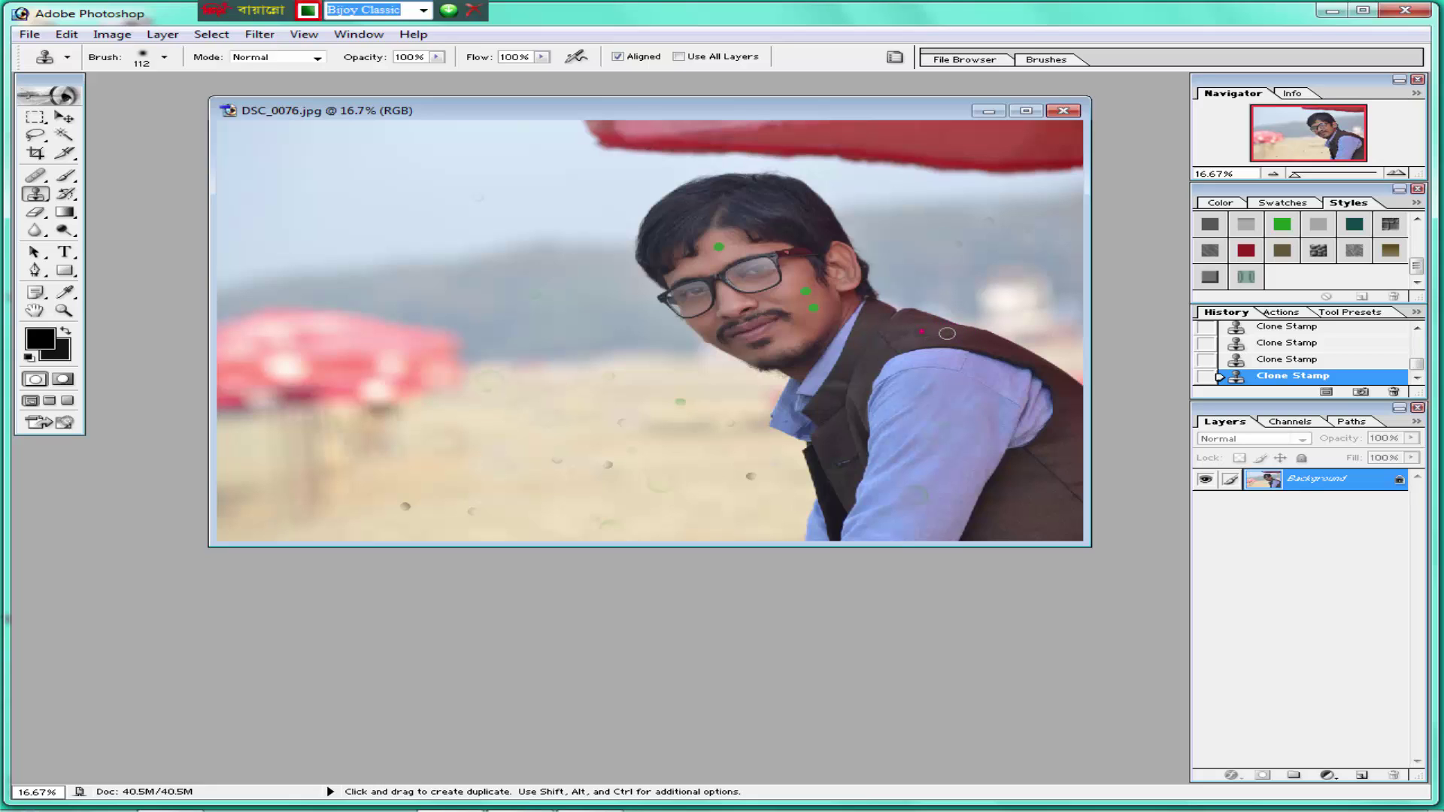
{"action": "left_click", "coordinate": [946, 333]}
Sample clean skin on the man's cheek and clone it over the two green dots and their remaining traces
{"action": "left_click", "coordinate": [786, 295]}
{"action": "left_click", "coordinate": [803, 292], "text": "alt"}
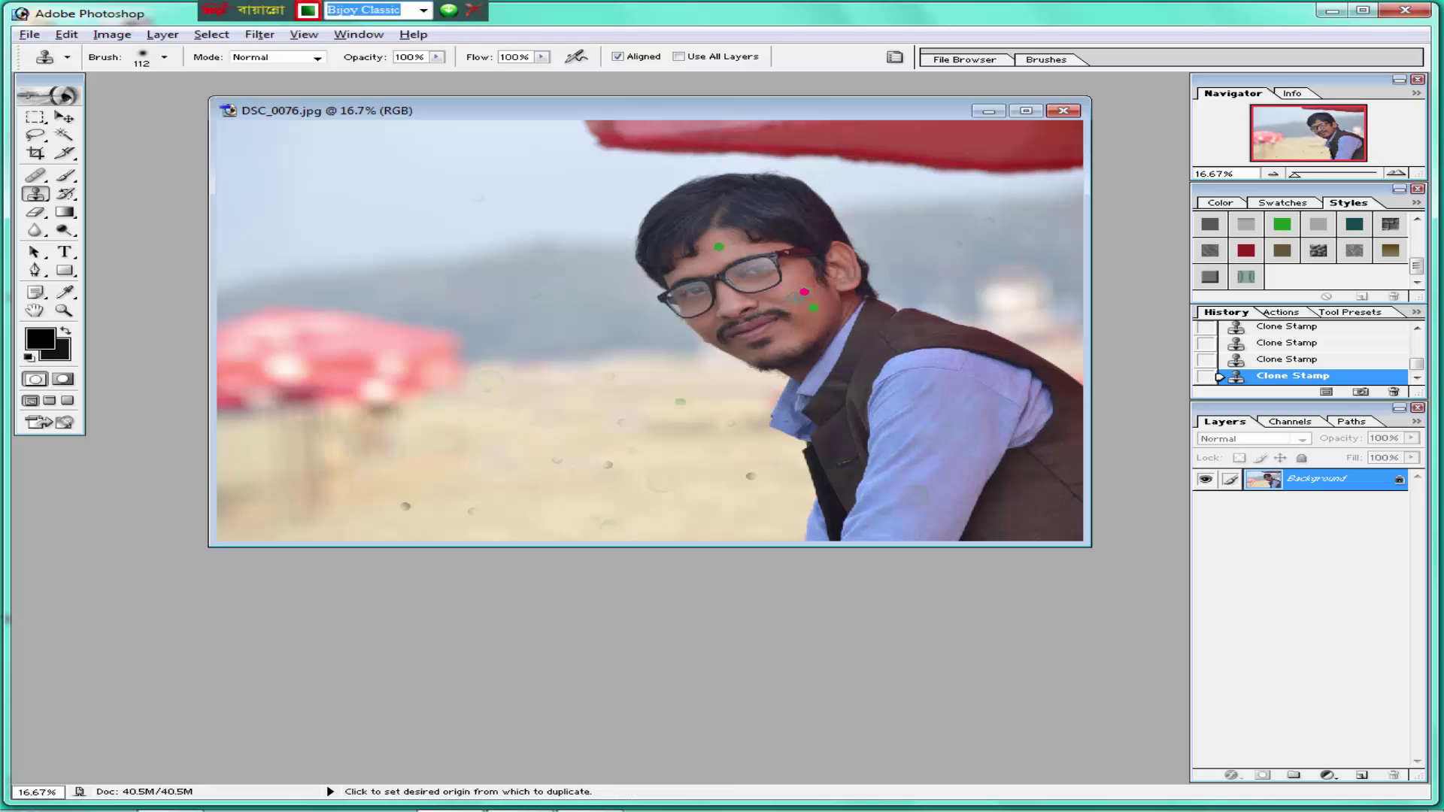
{"action": "left_click", "coordinate": [794, 299]}
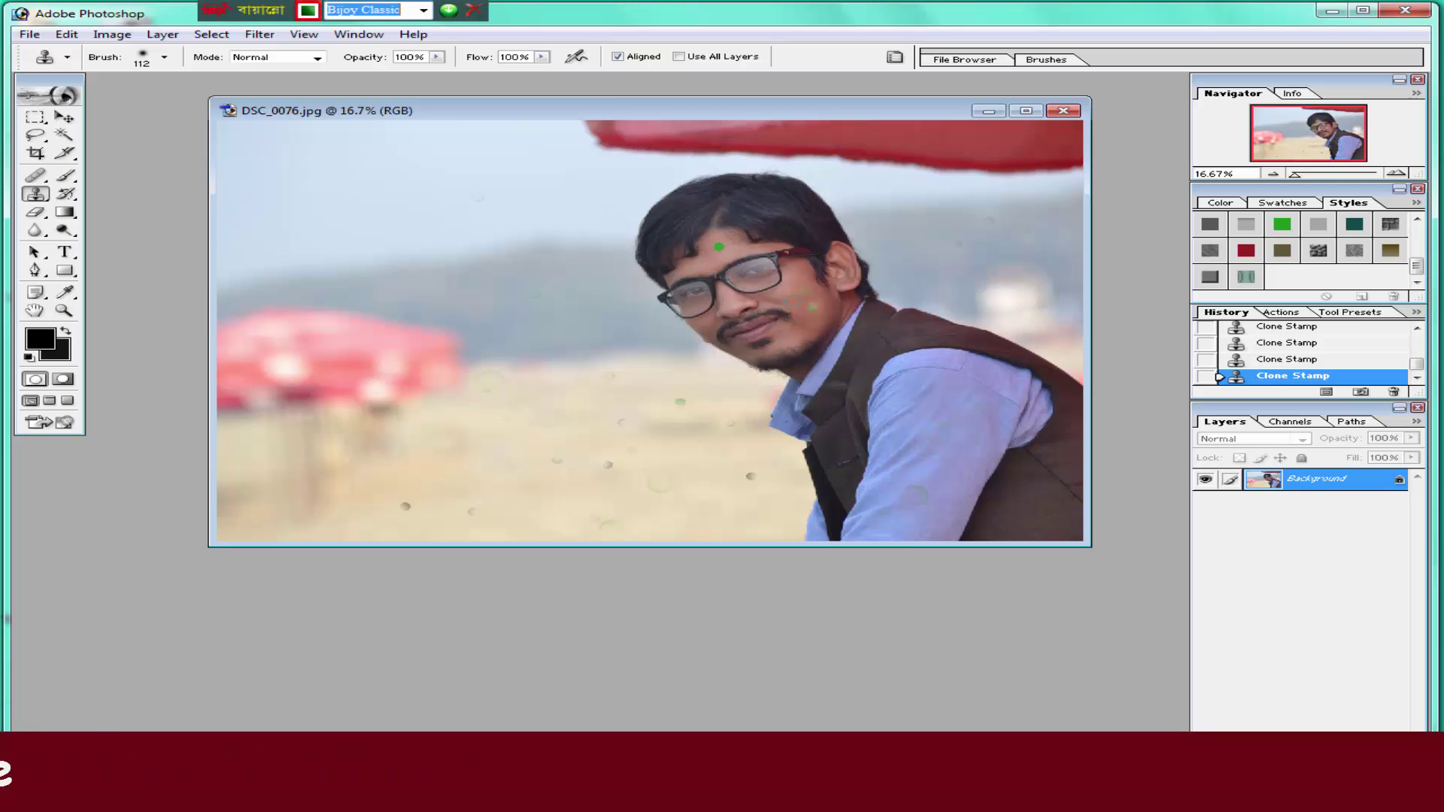
{"action": "left_click", "coordinate": [808, 321], "text": "alt"}
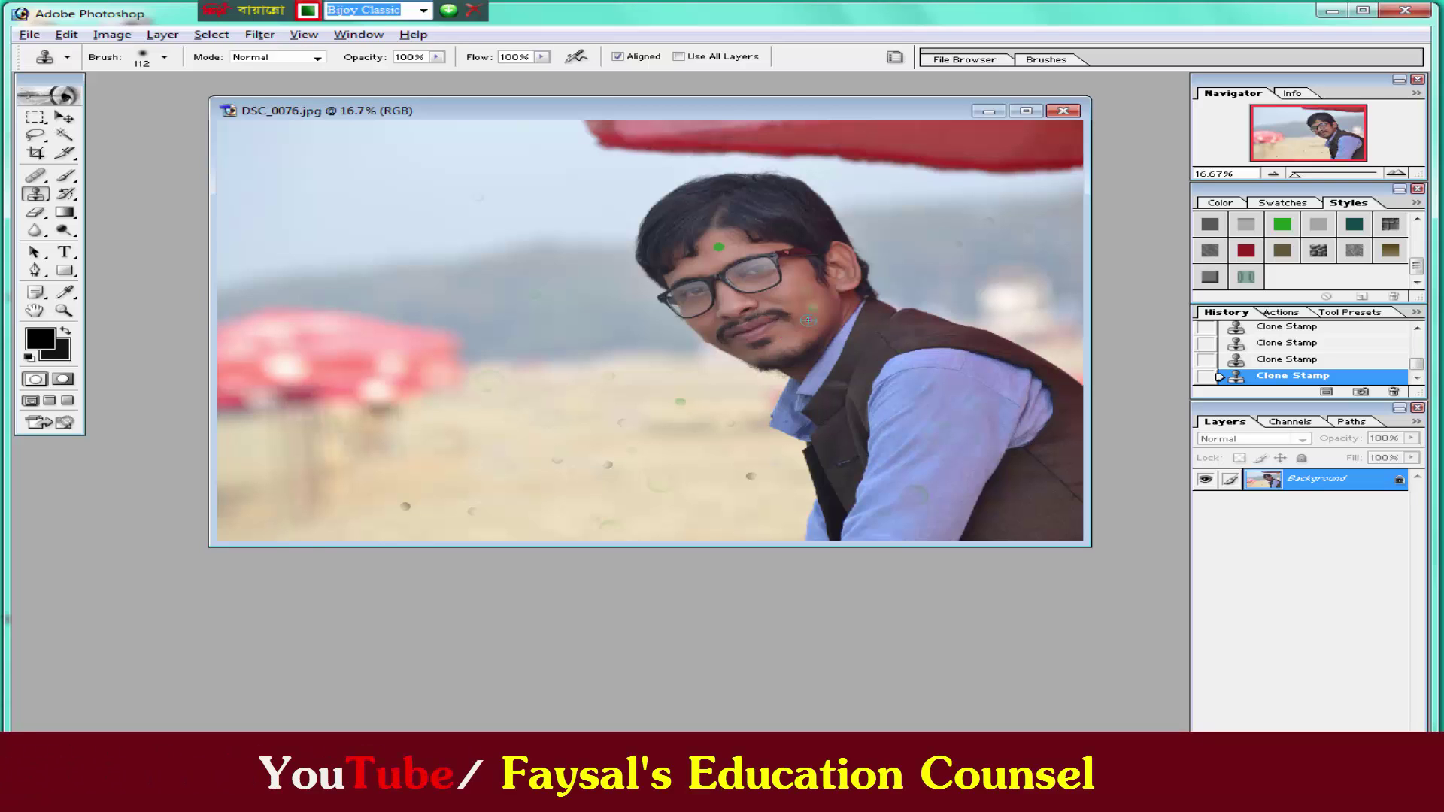
{"action": "left_click", "coordinate": [812, 320]}
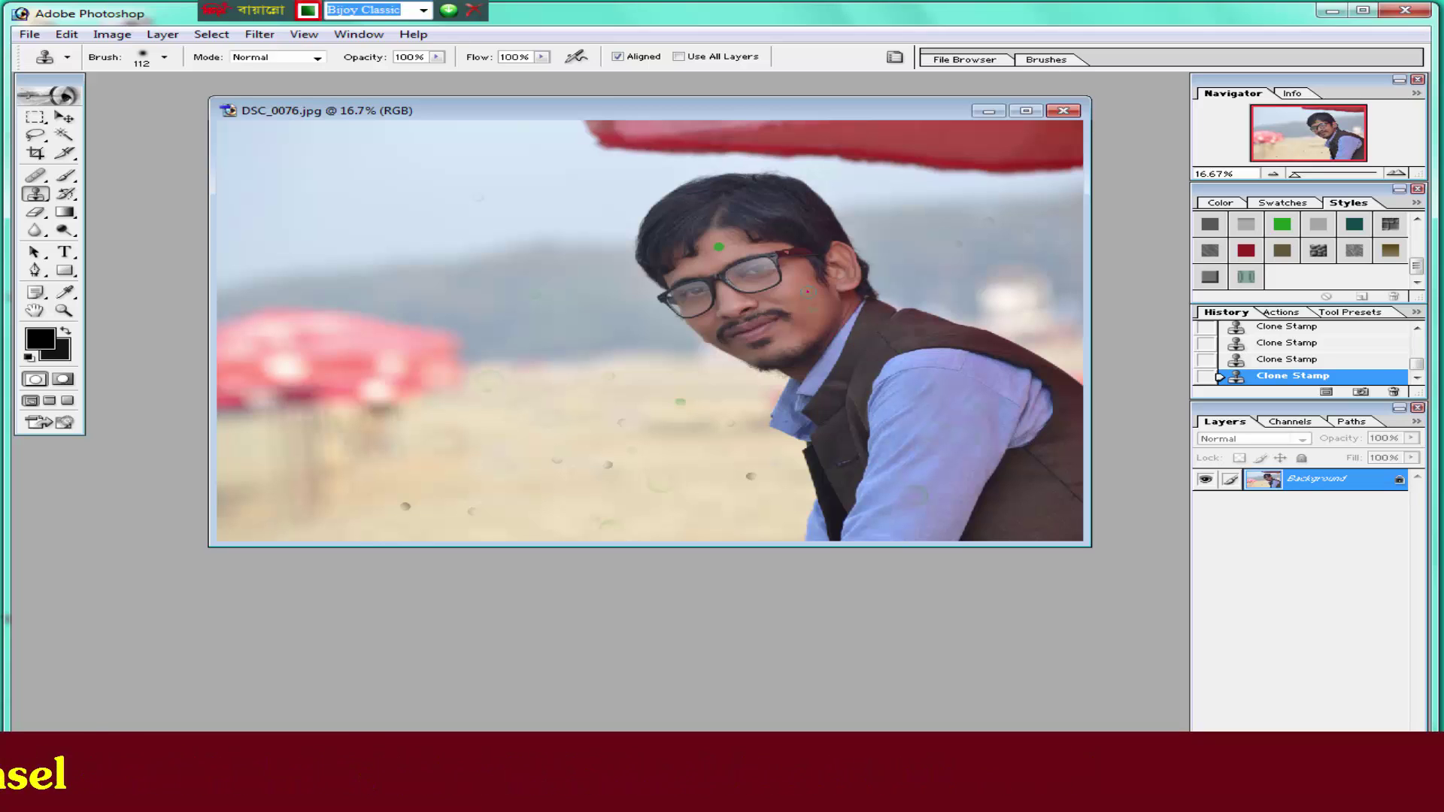
{"action": "left_click", "coordinate": [808, 292]}
{"action": "left_click", "coordinate": [813, 322], "text": "alt"}
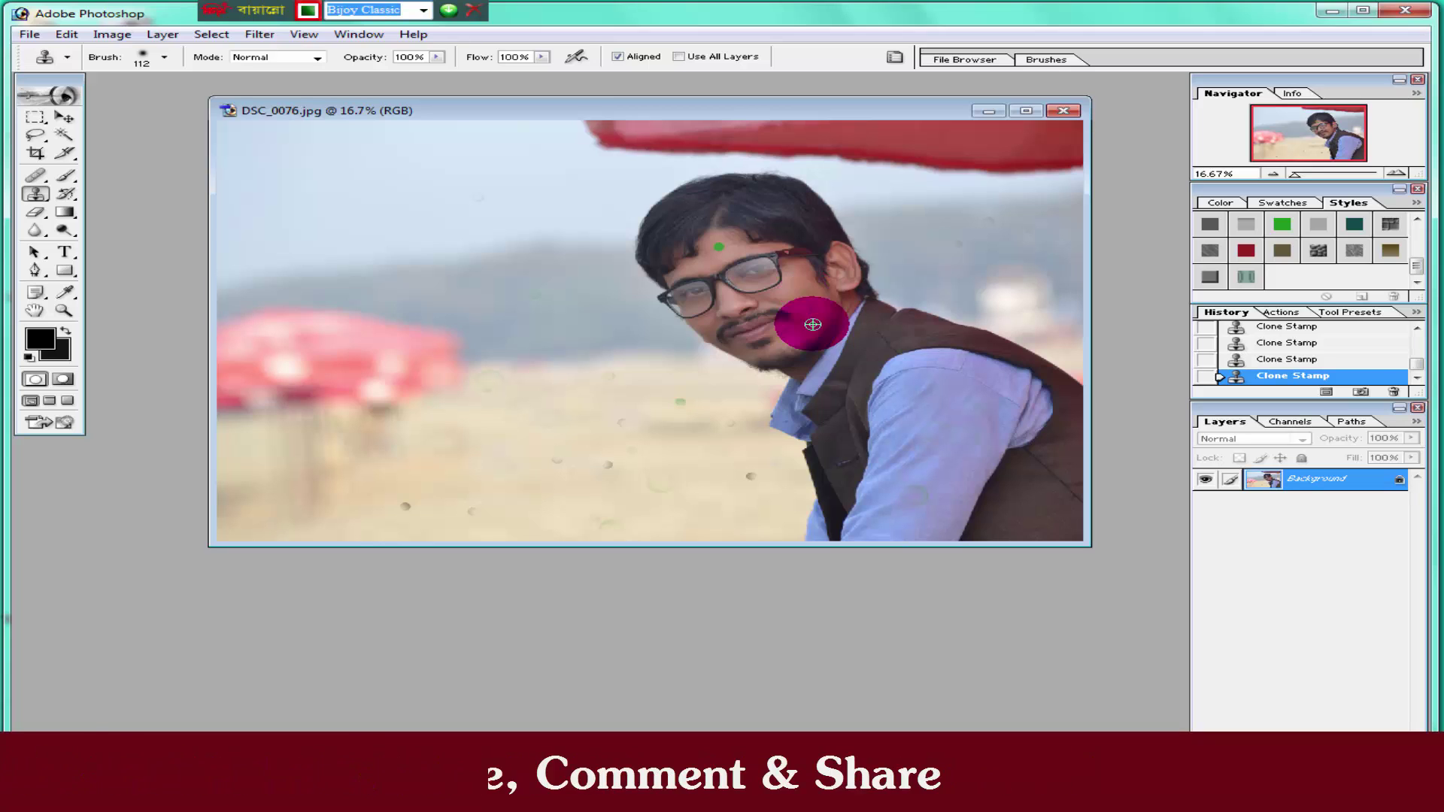
{"action": "left_click", "coordinate": [810, 307]}
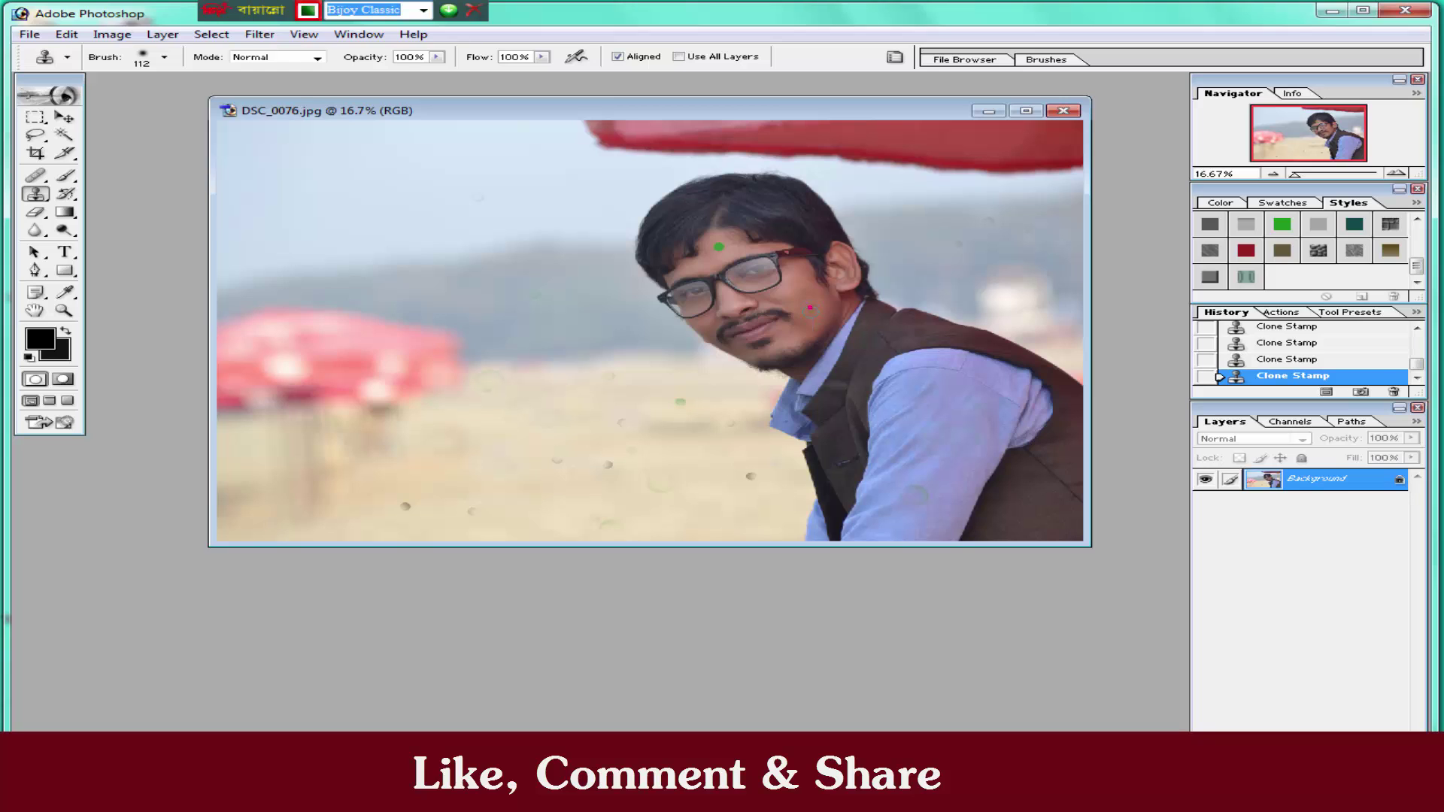
Sample clean forehead skin and clone it over the green dot above the glasses
{"action": "left_click", "coordinate": [710, 261], "text": "alt"}
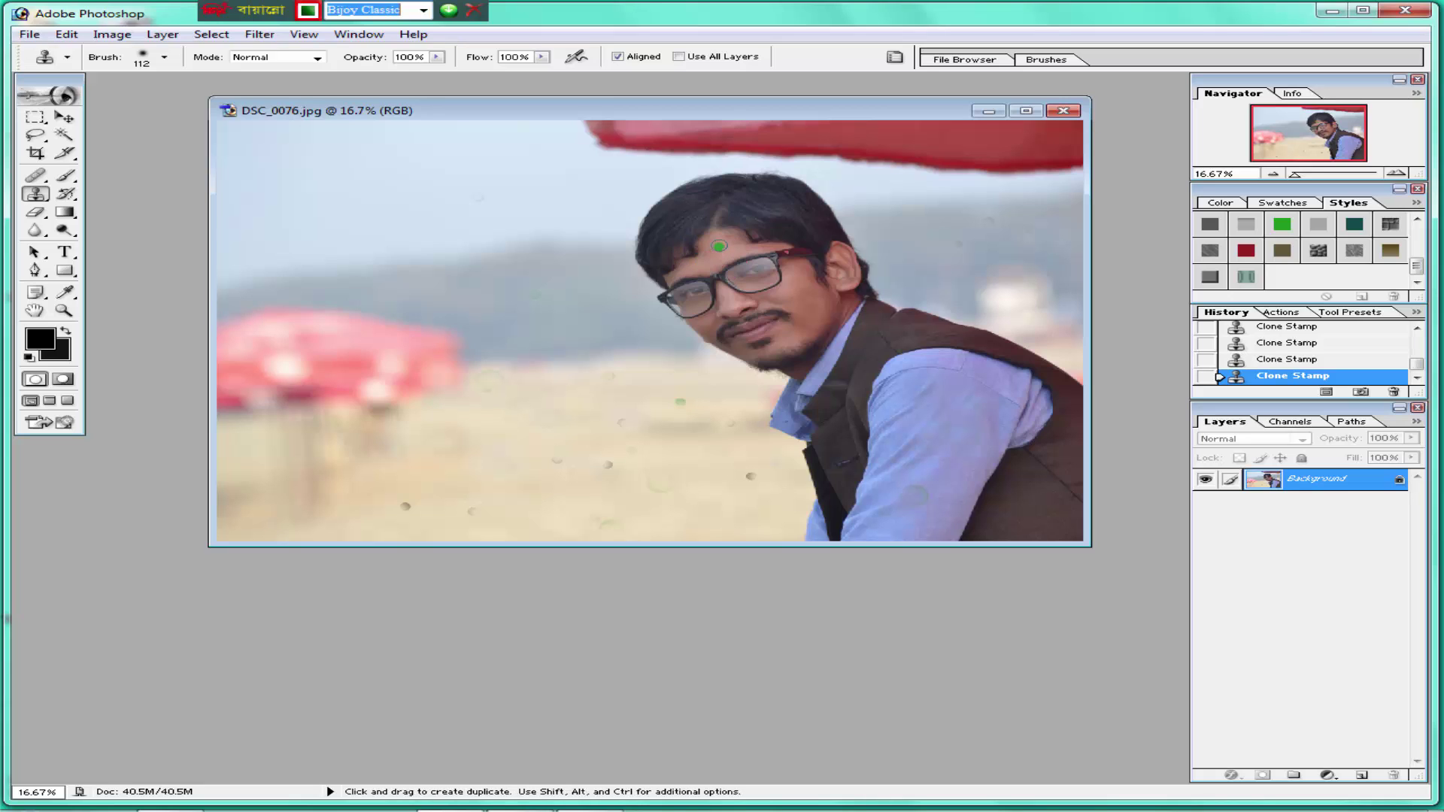
{"action": "left_click", "coordinate": [718, 245]}
{"action": "left_click", "coordinate": [718, 251]}
{"action": "left_click_drag", "start_coordinate": [928, 113], "coordinate": [867, 97]}
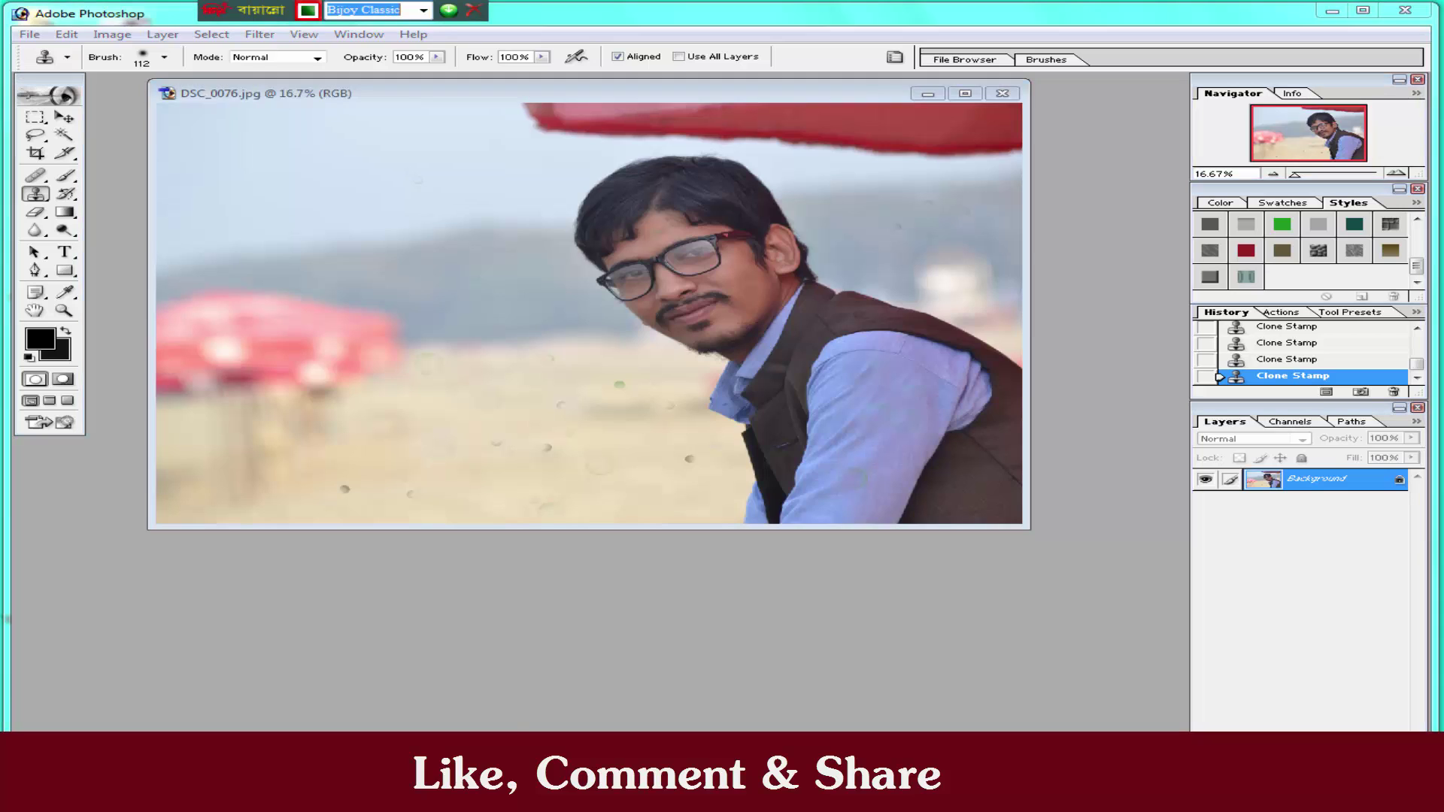
{"action": "key", "text": "F9"}
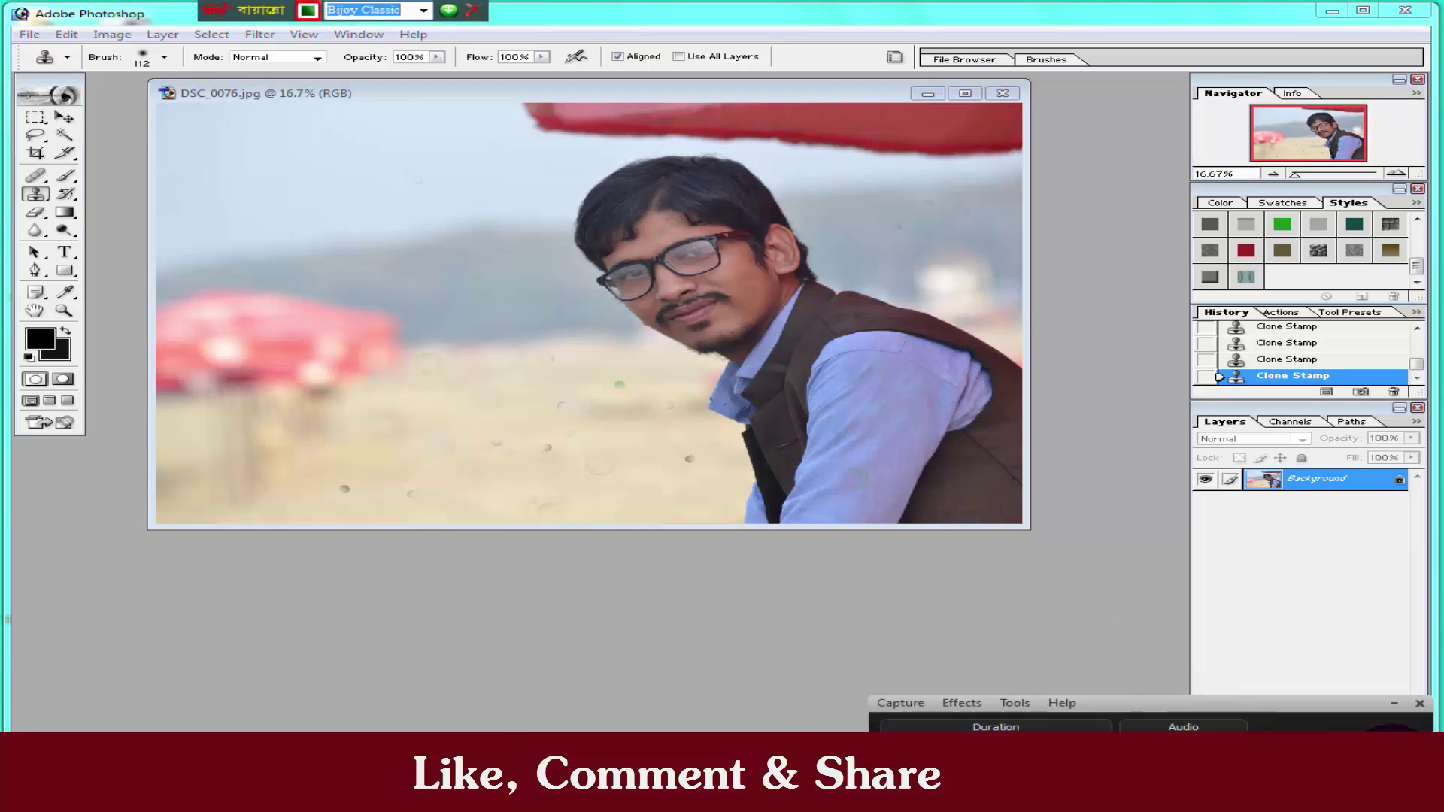